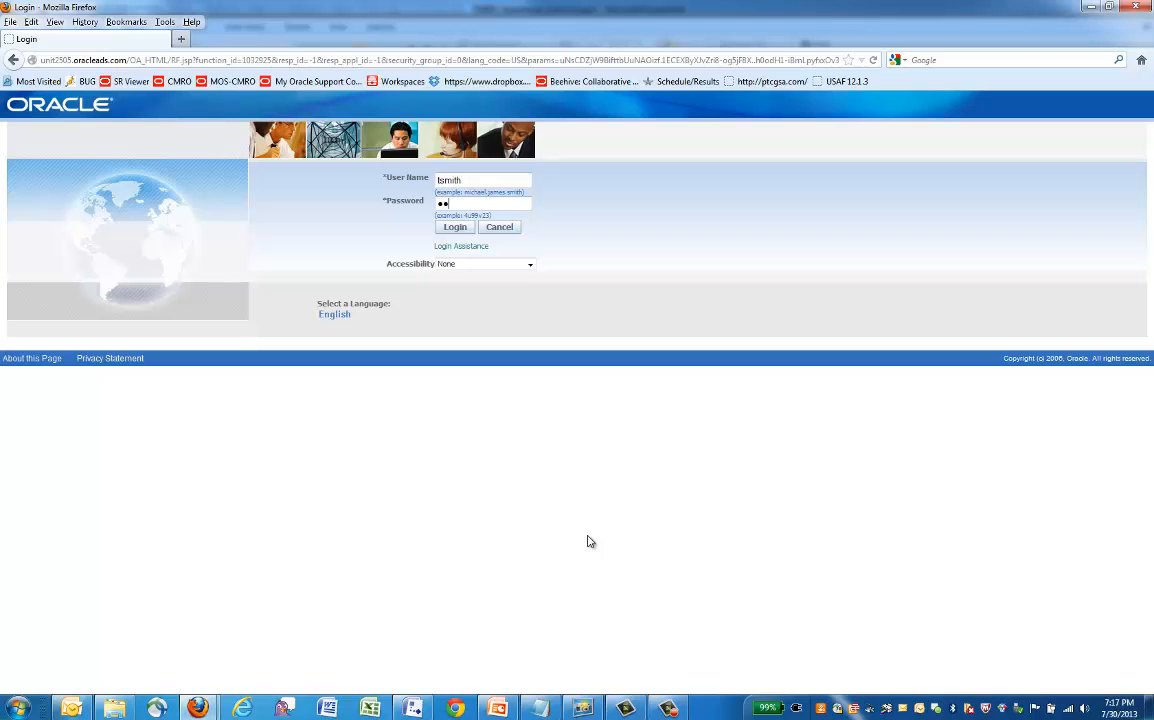
- Sign in and open Visit Types under Complex MRO Super User - Commercial Airlines (US) > Administration
{"action": "type", "text": "lcome"}
{"action": "left_click", "coordinate": [454, 228]}
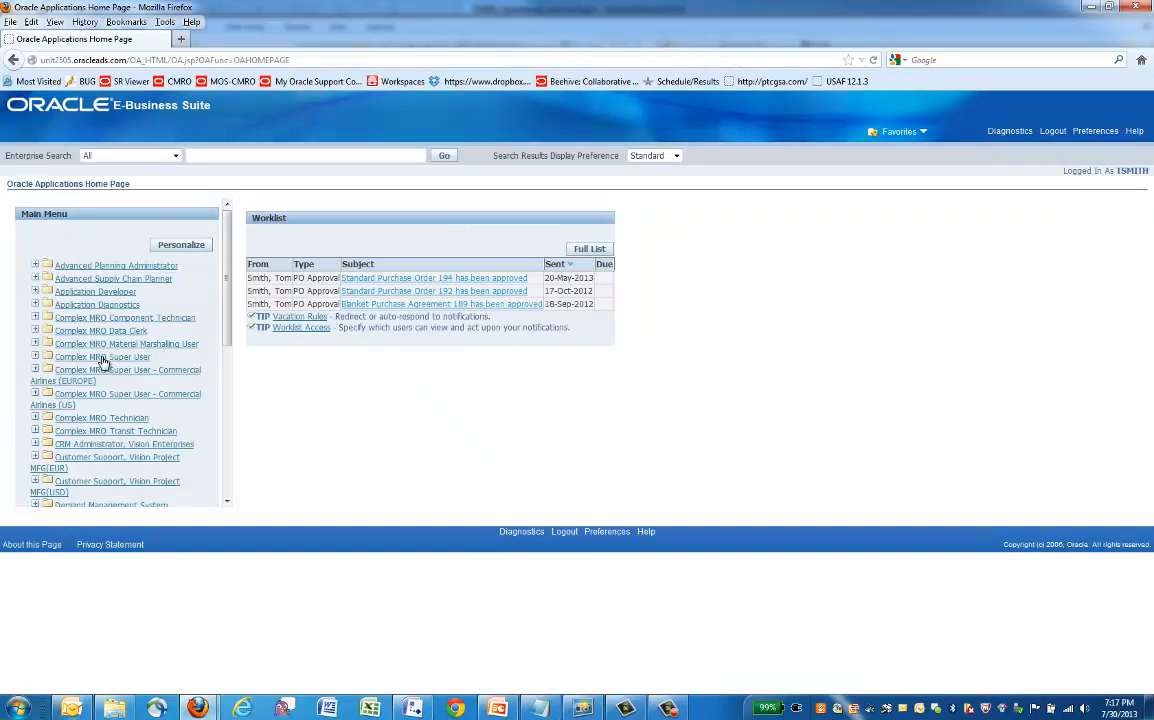
{"action": "left_click", "coordinate": [36, 394]}
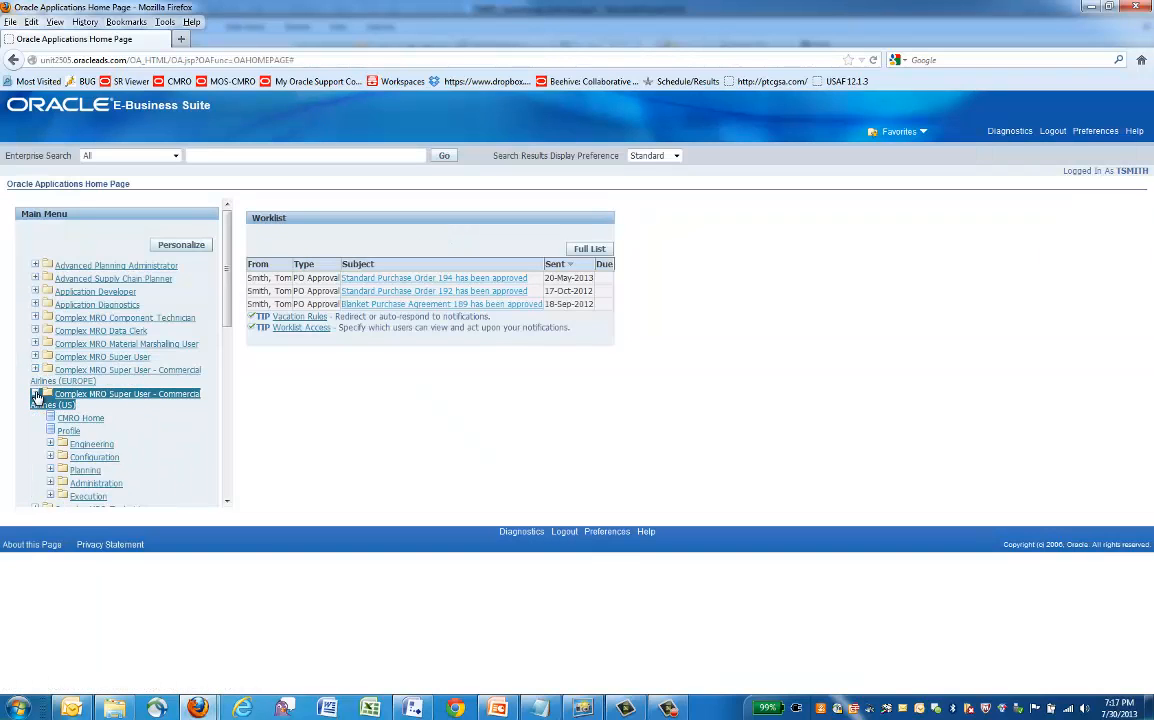
{"action": "scroll", "coordinate": [36, 398], "scroll_direction": "down", "scroll_amount": 2}
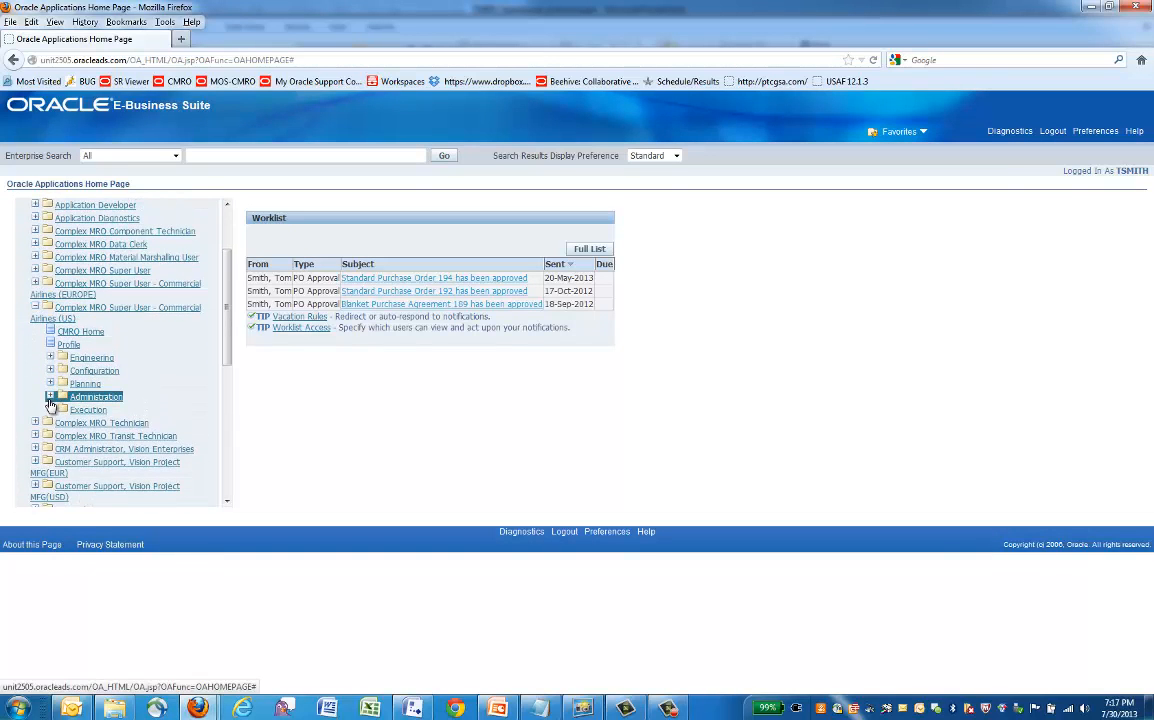
{"action": "left_click", "coordinate": [50, 397]}
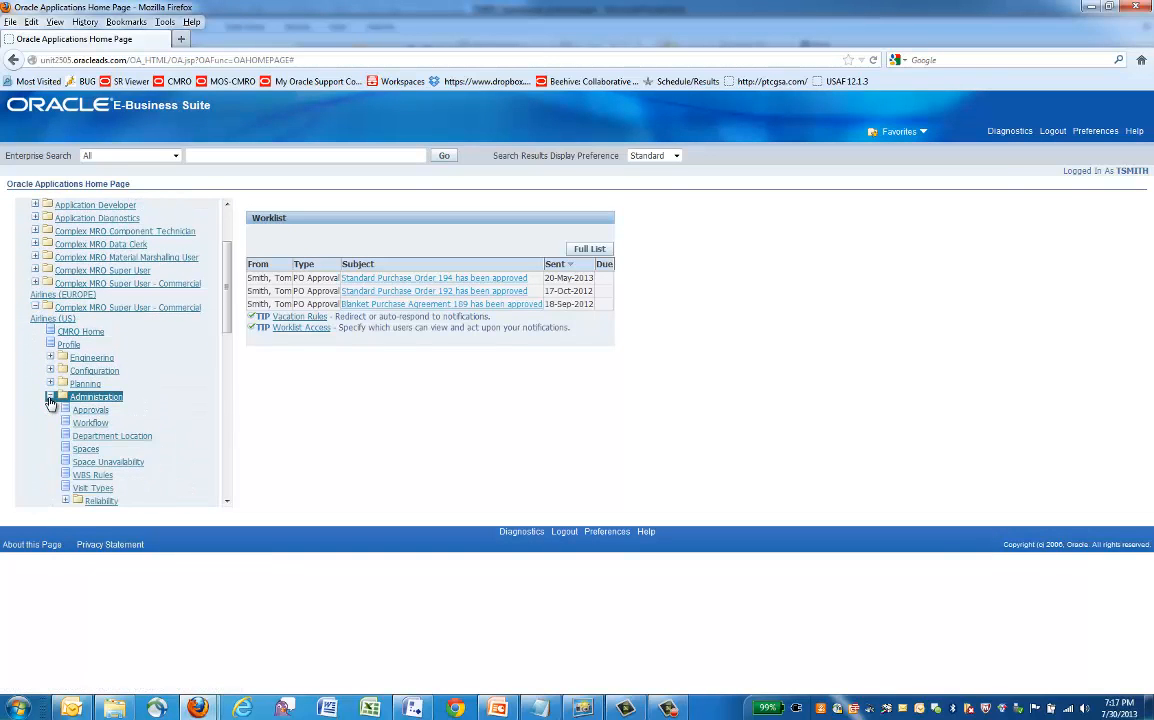
{"action": "scroll", "coordinate": [50, 400], "scroll_direction": "down", "scroll_amount": 2}
{"action": "left_click", "coordinate": [95, 402]}
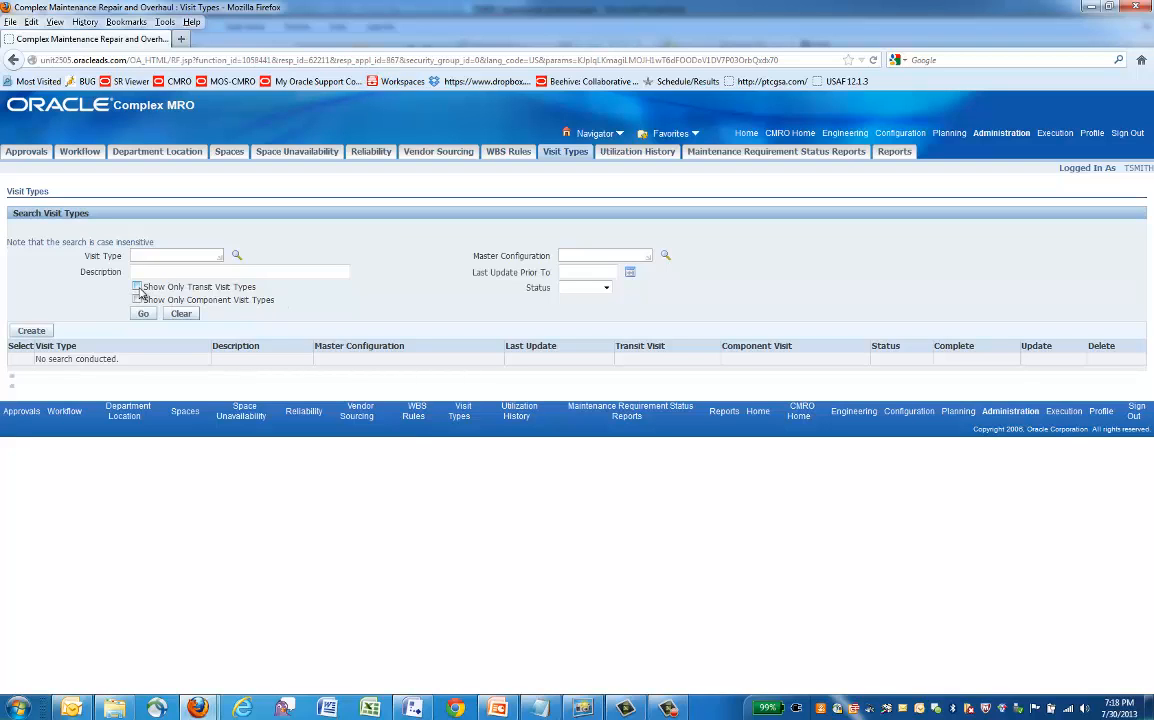
- Search transit visit types for C70-2A Aircraft and open the Transit Check visit type
{"action": "left_click", "coordinate": [578, 256]}
{"action": "type", "text": "C70-2A Aircraft"}
{"action": "left_click", "coordinate": [143, 313]}
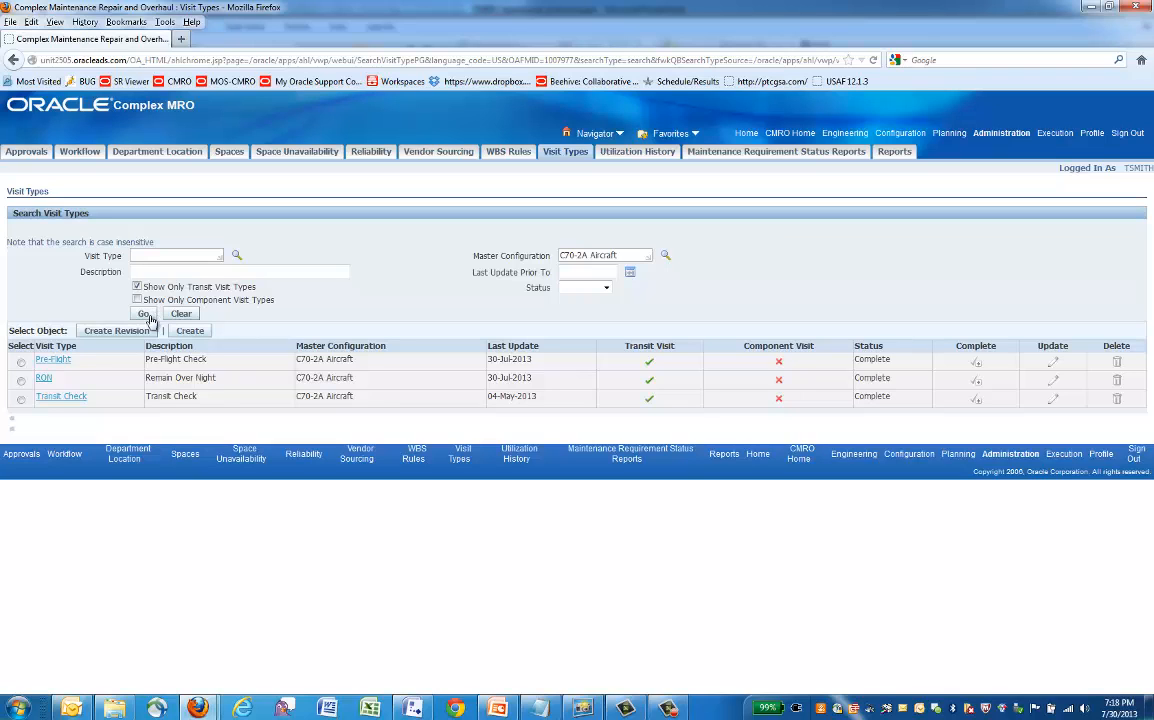
{"action": "left_click", "coordinate": [66, 399]}
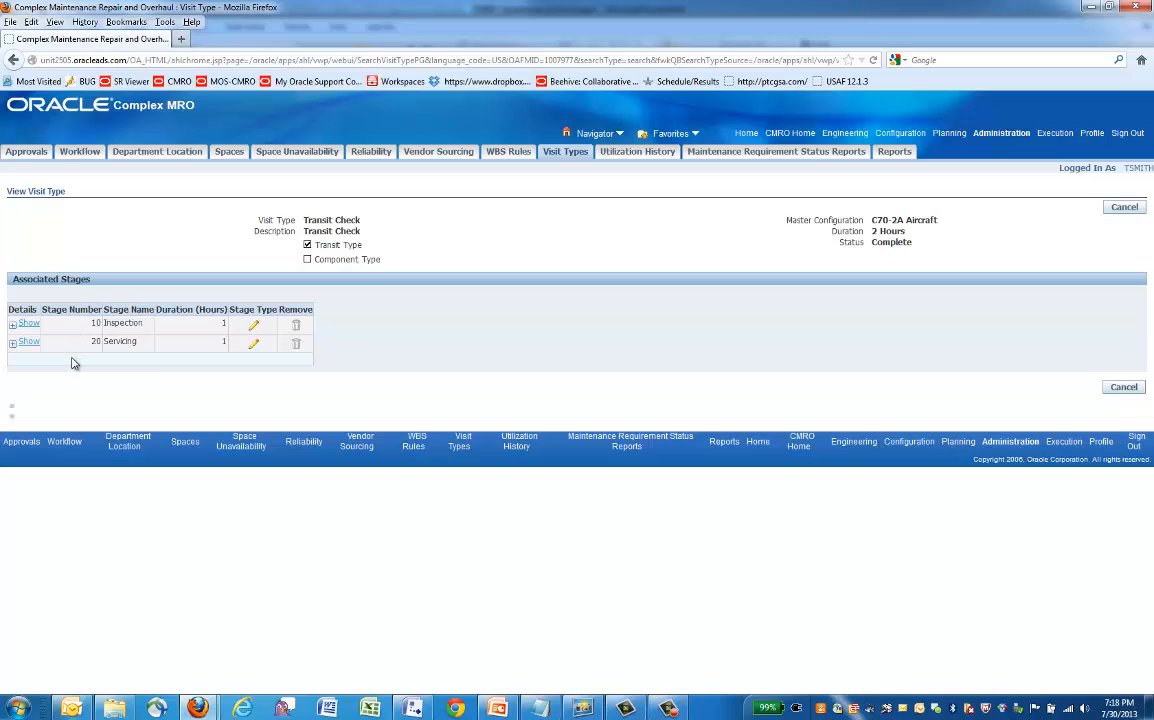
- Review the Servicing stage's rules and stage types, then return to the search results
{"action": "left_click", "coordinate": [14, 345]}
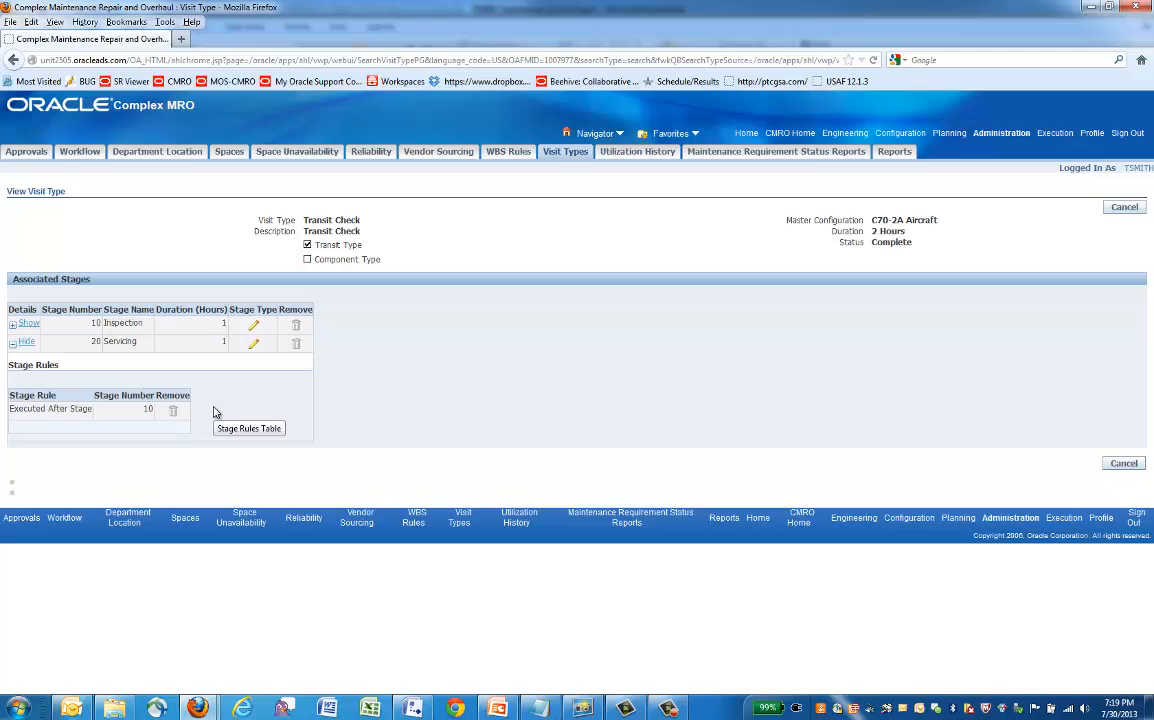
{"action": "left_click", "coordinate": [255, 347]}
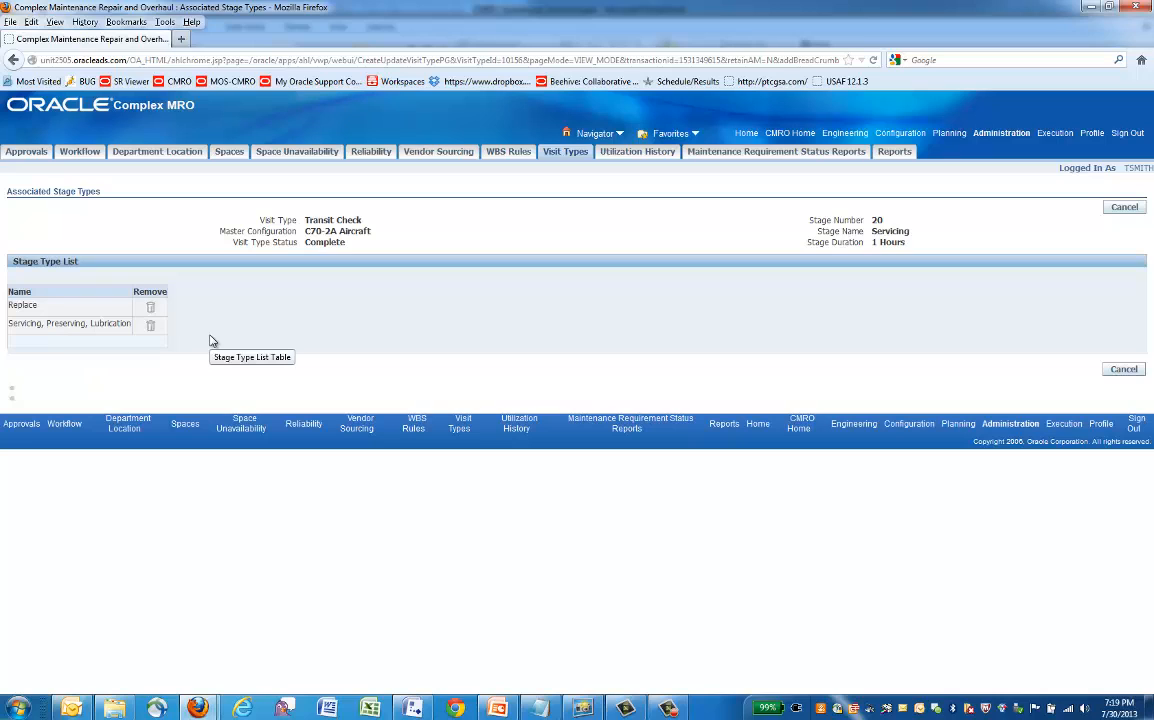
{"action": "left_click", "coordinate": [1134, 371]}
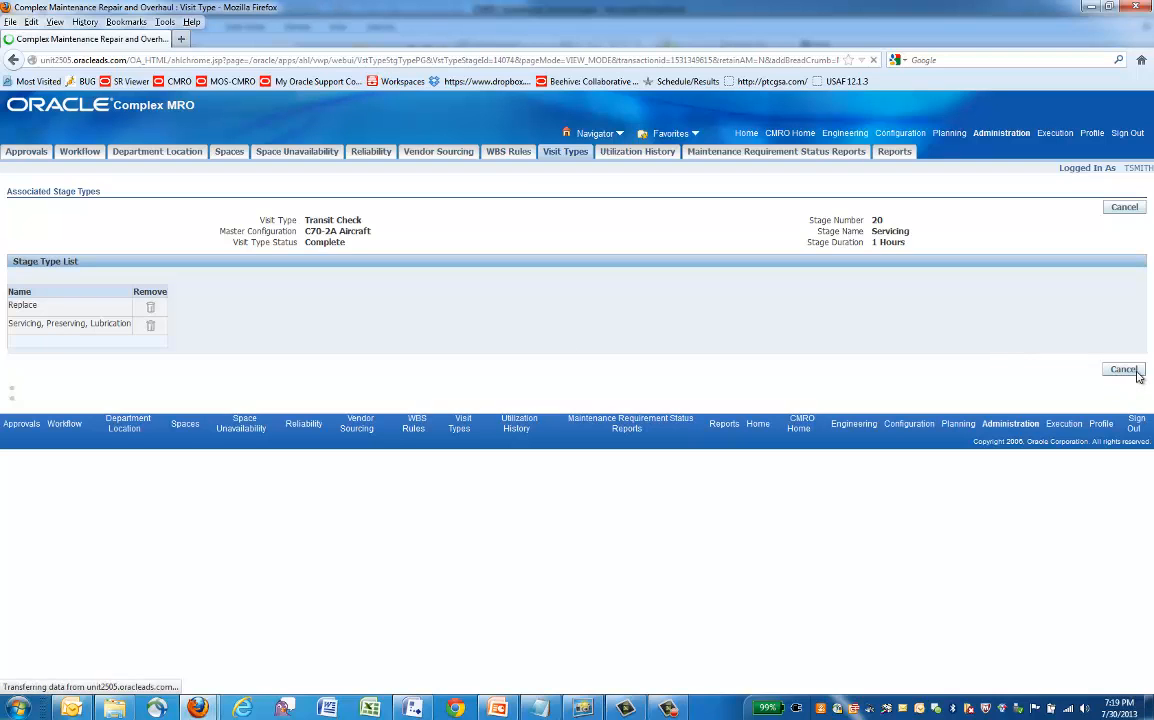
{"action": "left_click", "coordinate": [1124, 208]}
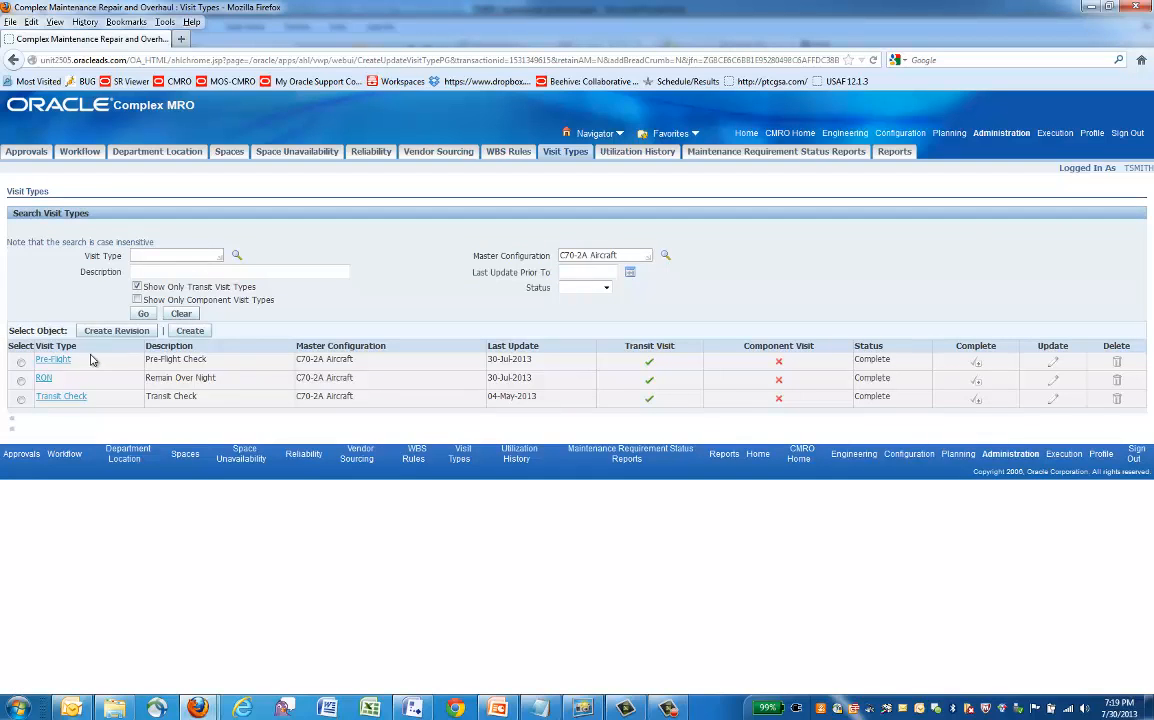
- Inspect the Pre-Flight visit type, then start a new visit type from the results list
{"action": "left_click", "coordinate": [53, 364]}
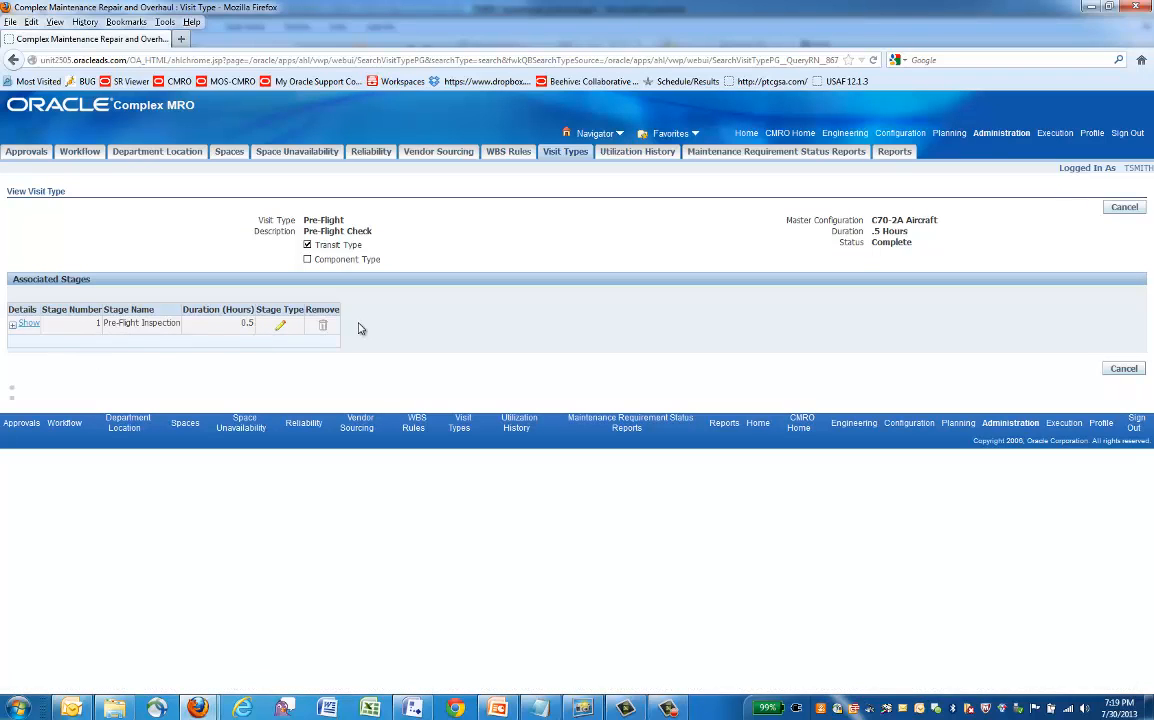
{"action": "left_click", "coordinate": [1123, 369]}
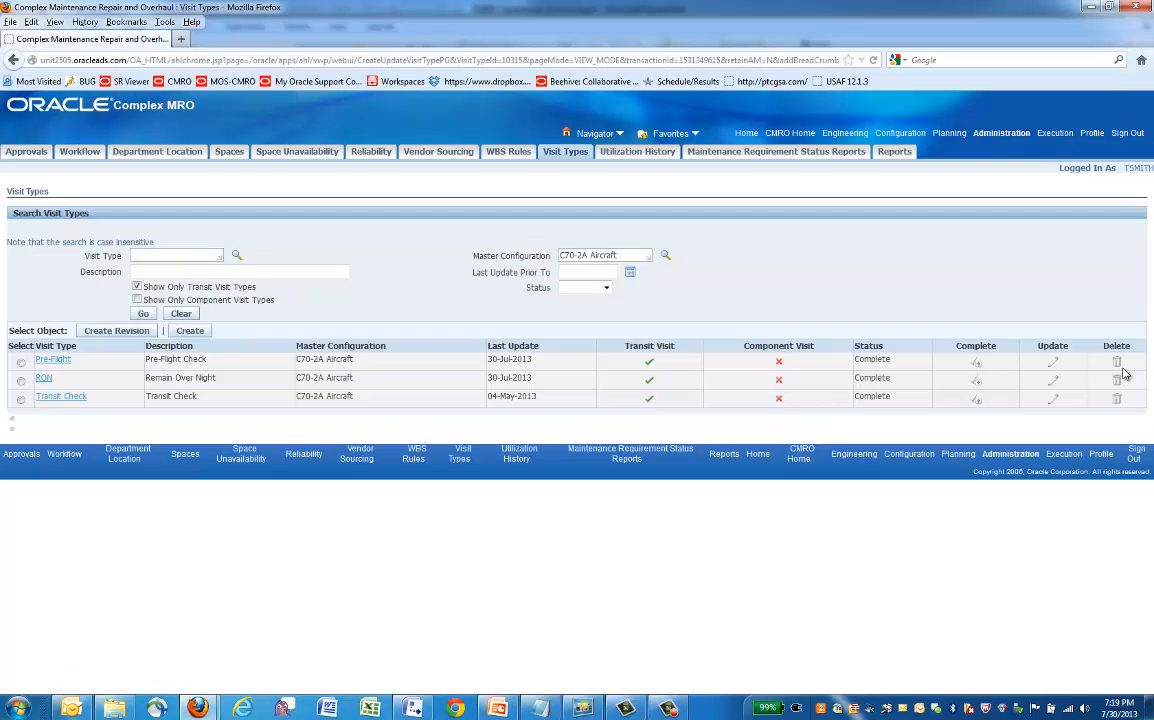
{"action": "left_click", "coordinate": [191, 331]}
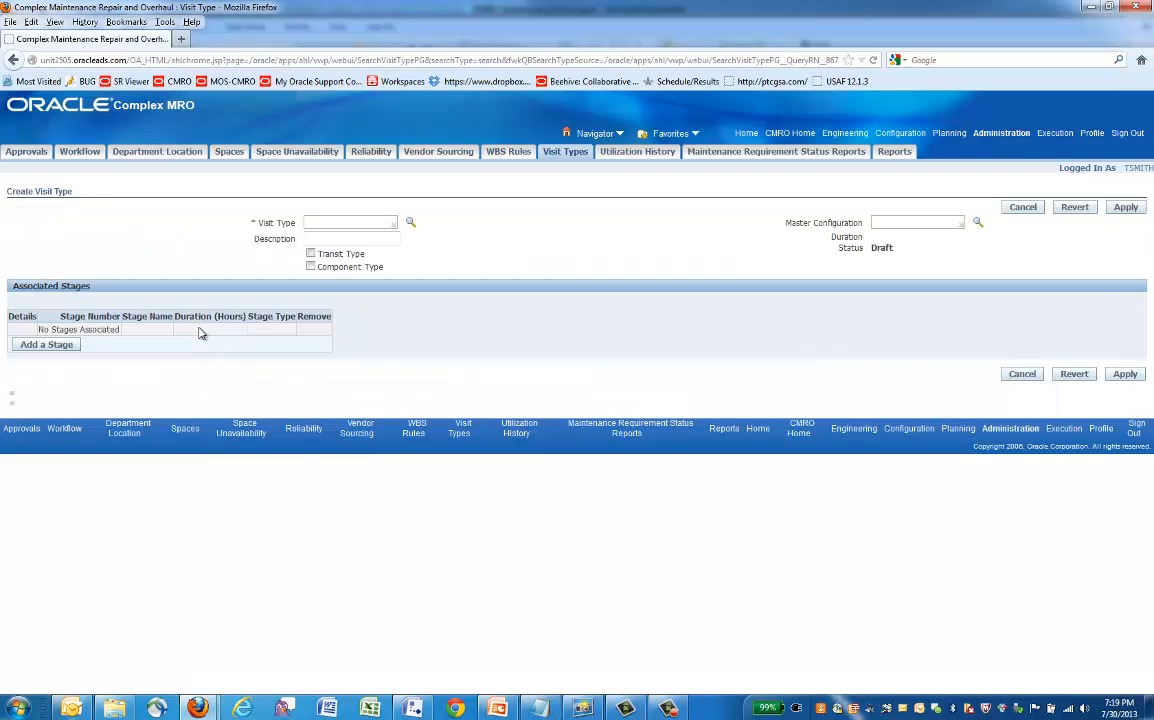
- Create a Post-flight visit type for C70-2A Aircraft, marked as a transit type, and save it
{"action": "left_click", "coordinate": [411, 223]}
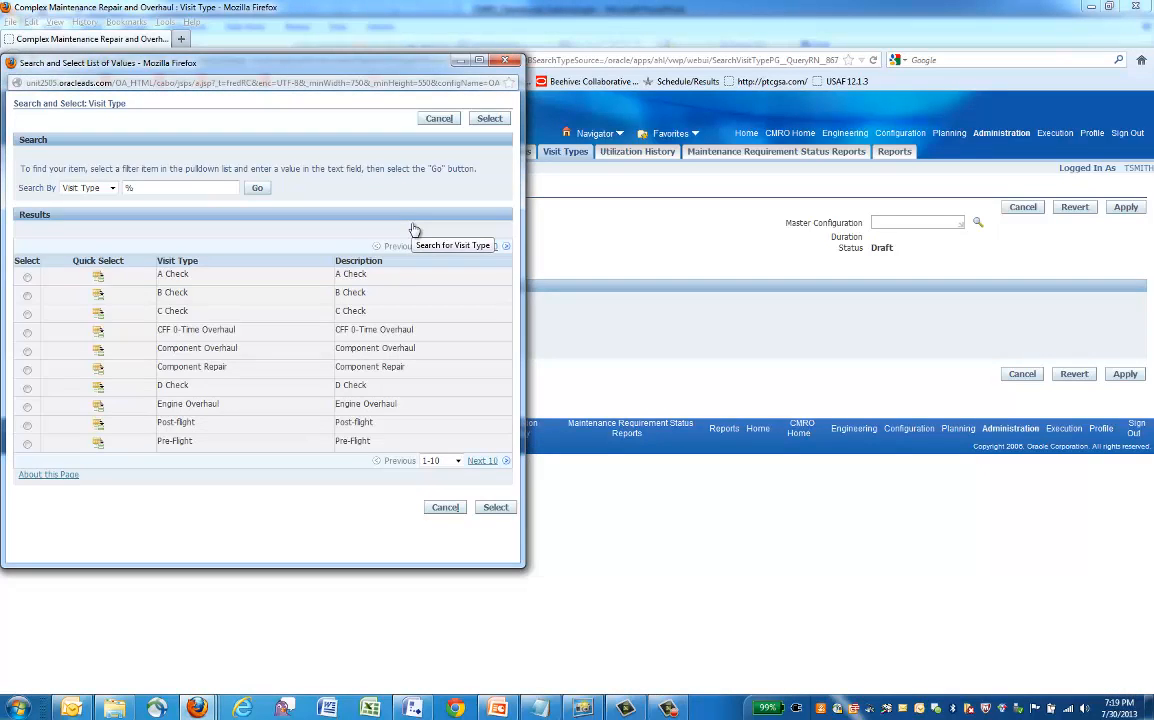
{"action": "left_click", "coordinate": [99, 427]}
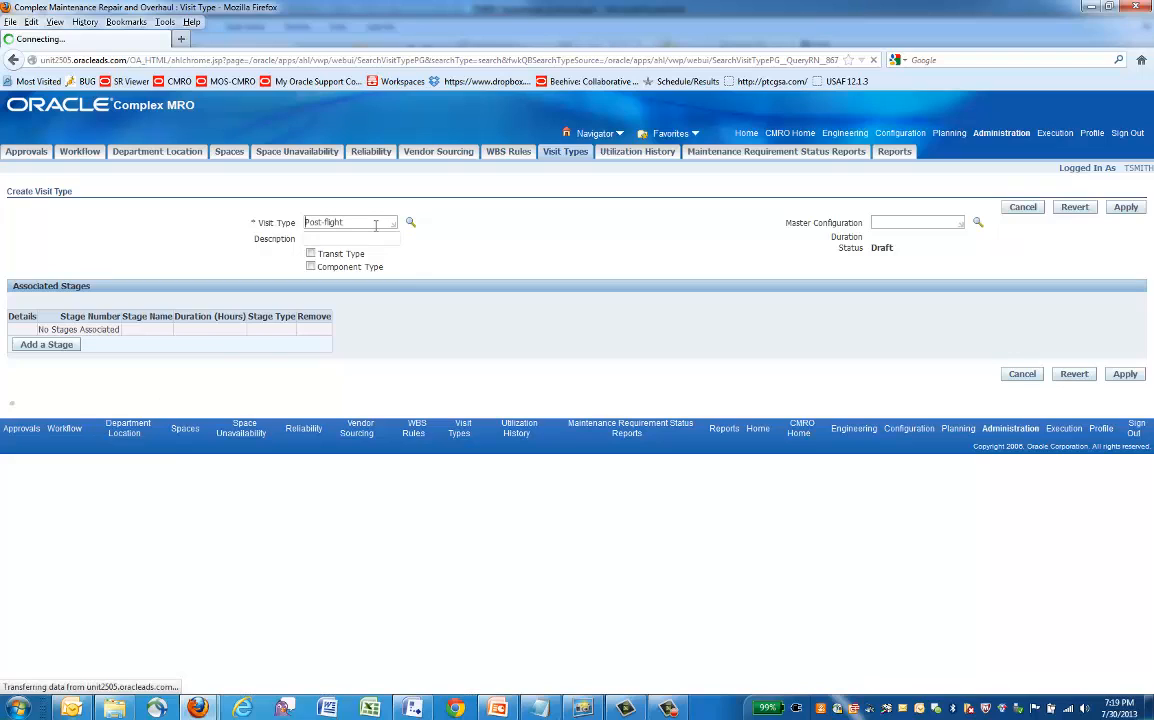
{"action": "left_click", "coordinate": [913, 222]}
{"action": "type", "text": "C70-2A Aircraft"}
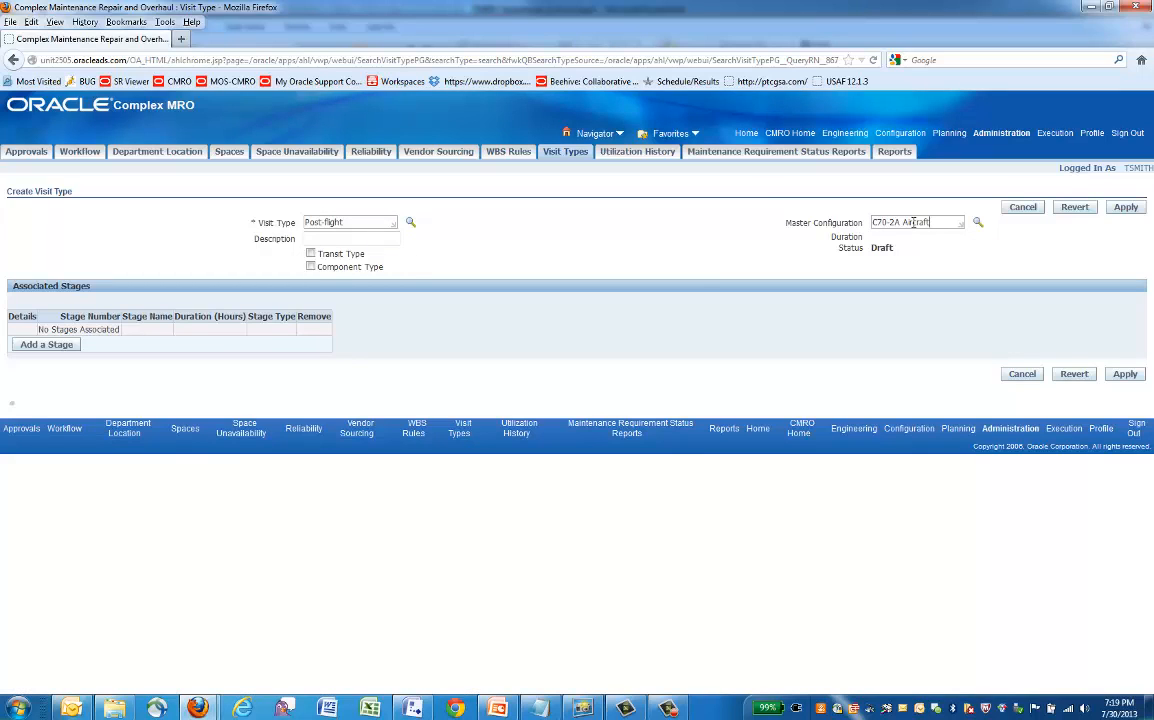
{"action": "left_click", "coordinate": [310, 253]}
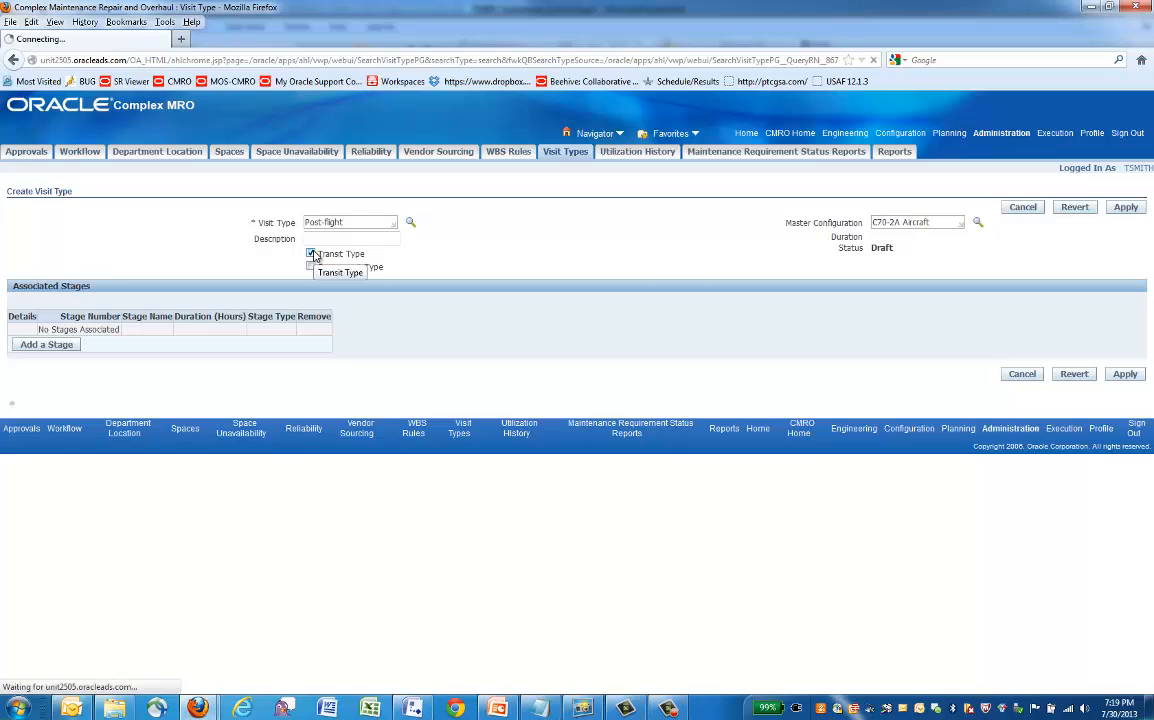
{"action": "left_click", "coordinate": [1123, 209]}
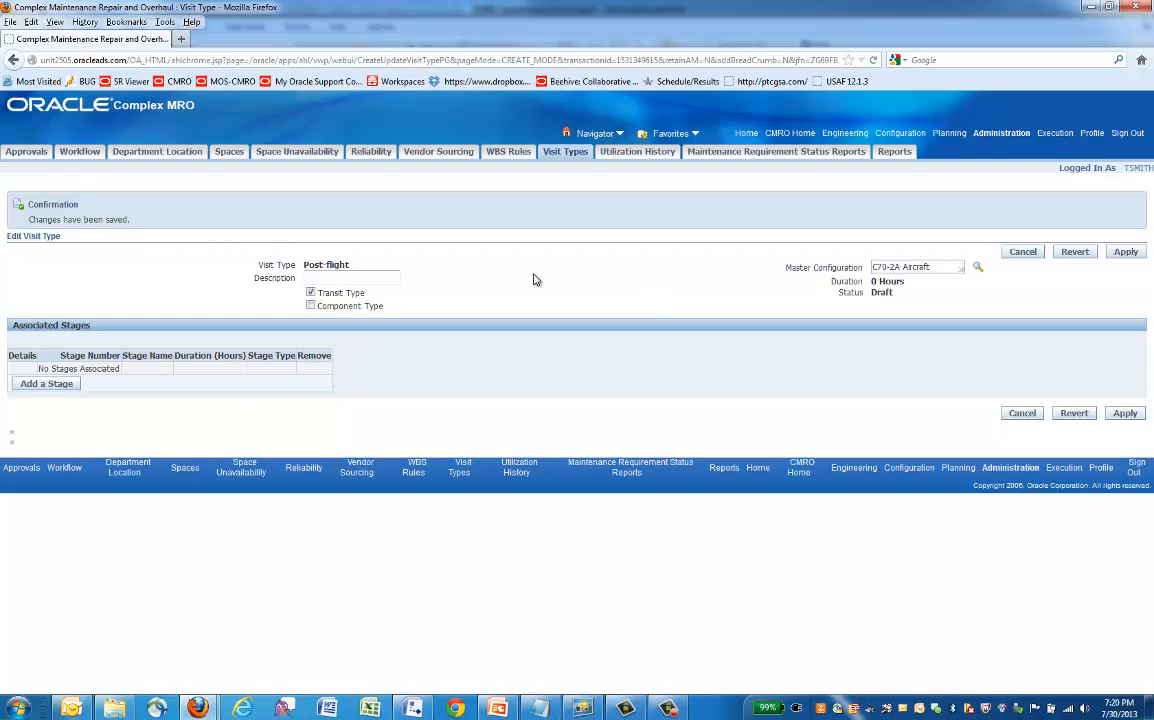
- Add and save stage 1, Post Flight Inspection, with a duration of .5 hours
{"action": "left_click", "coordinate": [56, 386]}
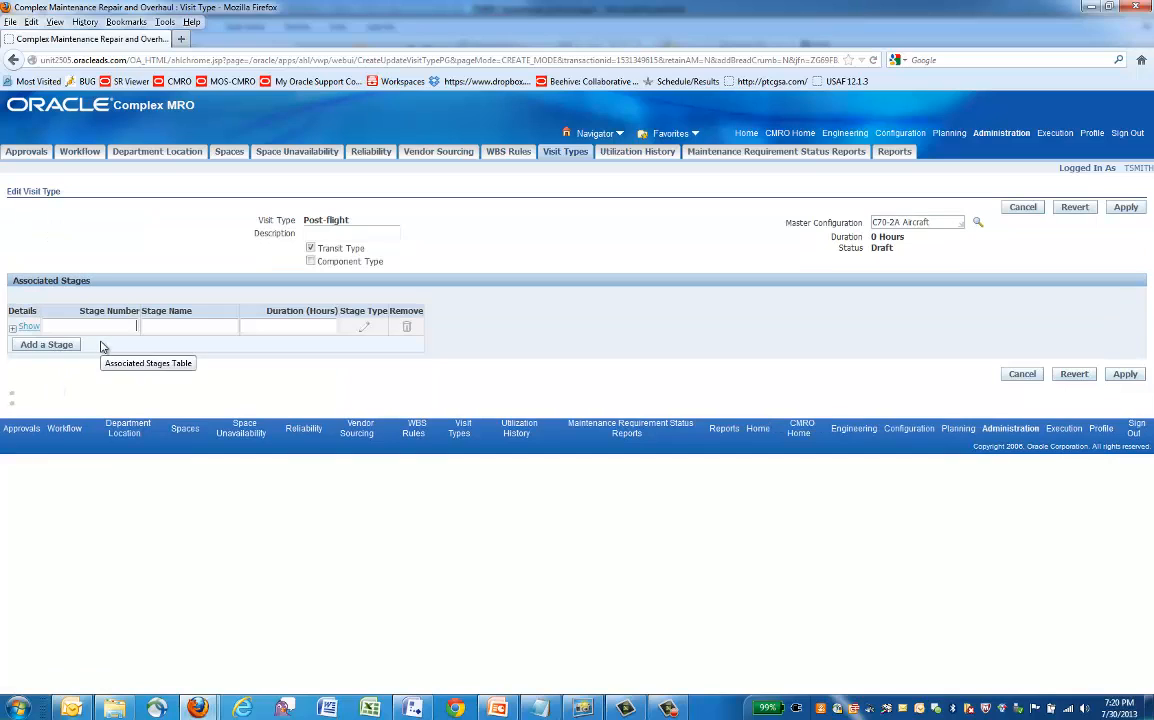
{"action": "type", "text": "1"}
{"action": "key", "text": "Tab"}
{"action": "type", "text": "P"}
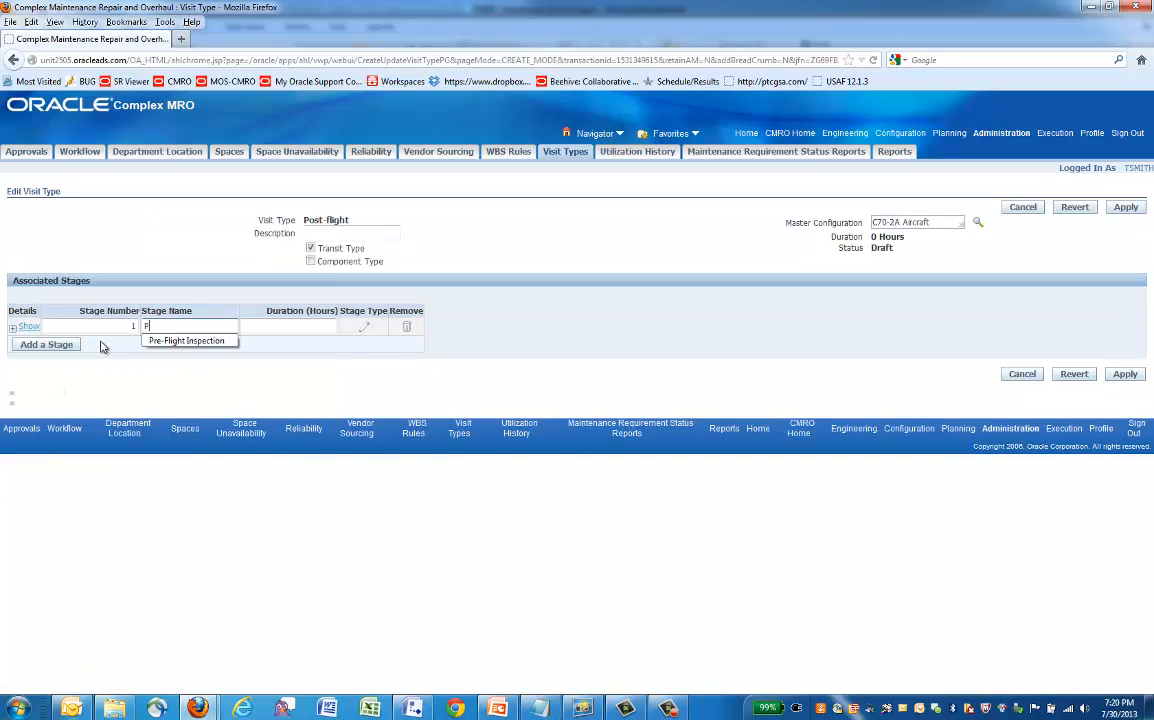
{"action": "type", "text": "ost Flight Inspection"}
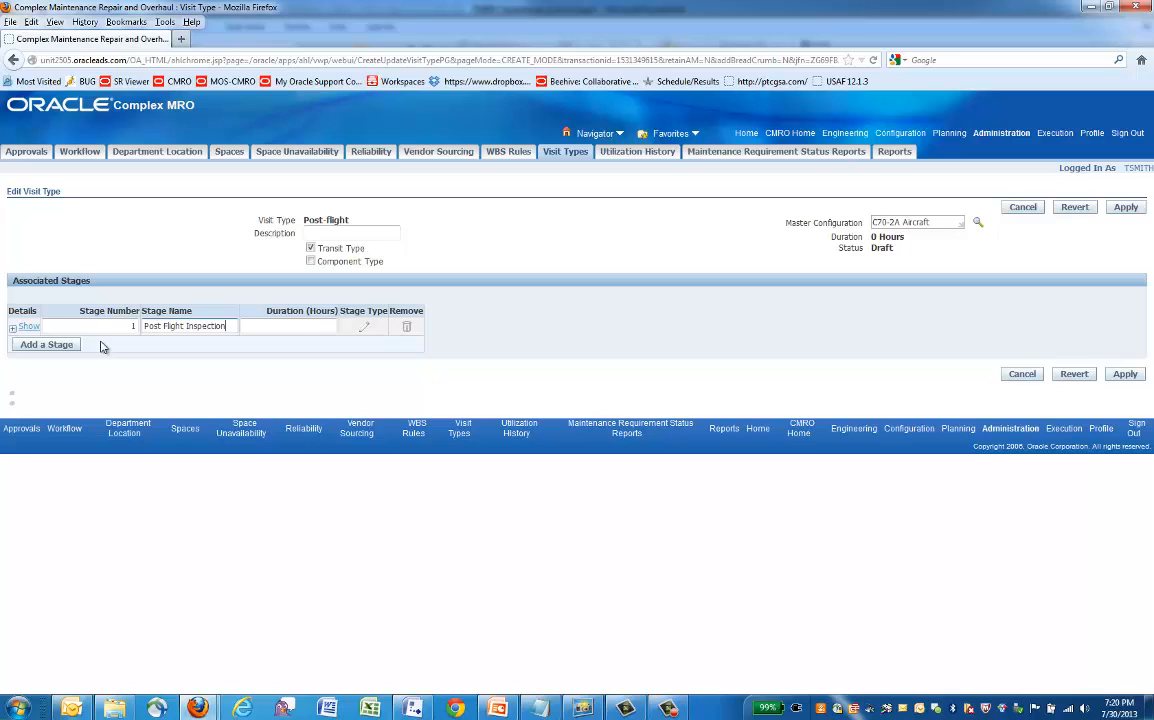
{"action": "key", "text": "Tab"}
{"action": "type", "text": "."}
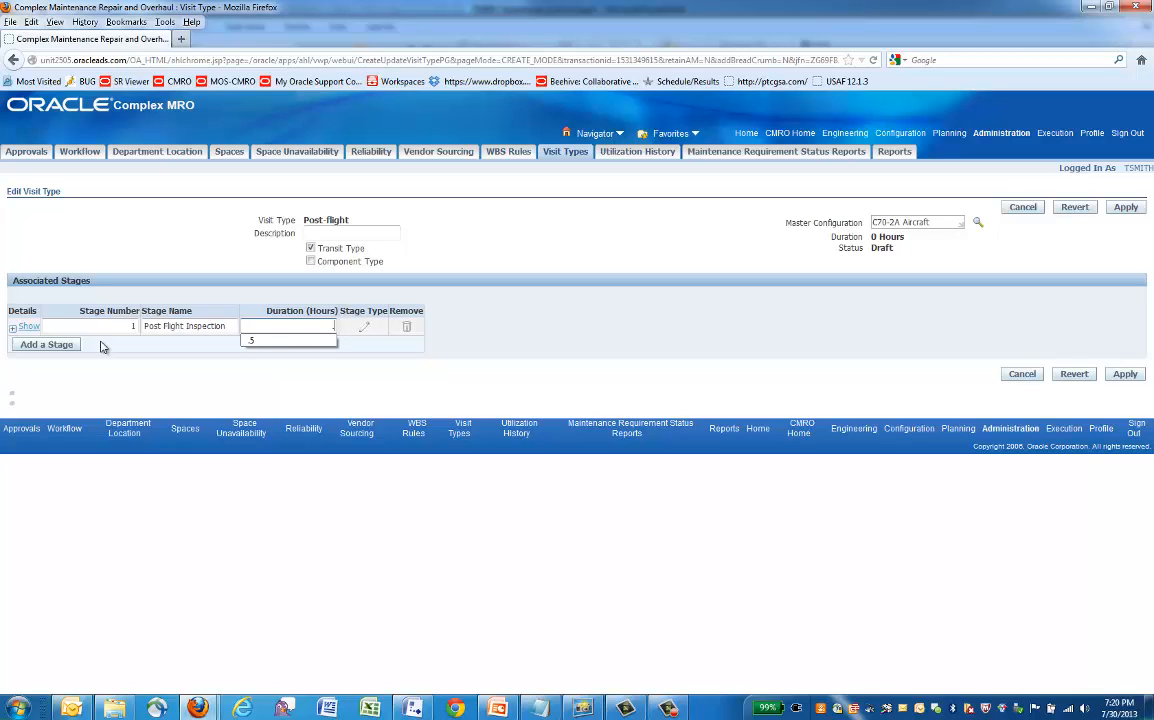
{"action": "key", "text": "Down"}
{"action": "key", "text": "Return"}
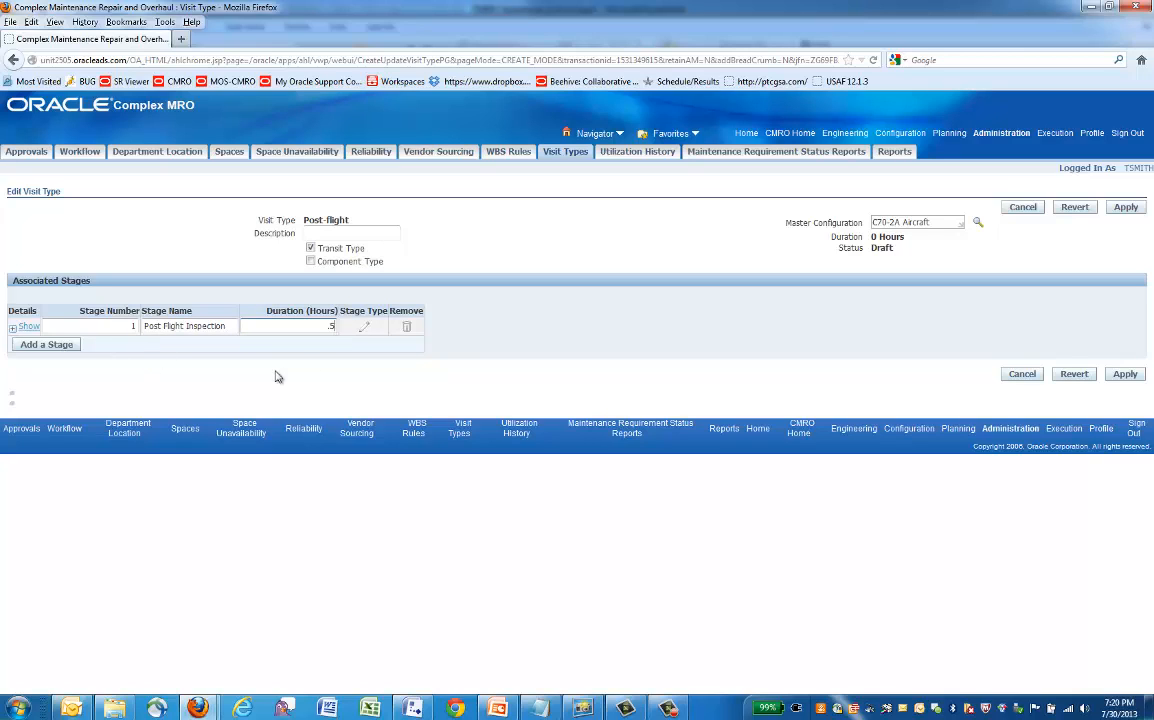
{"action": "left_click", "coordinate": [1126, 209]}
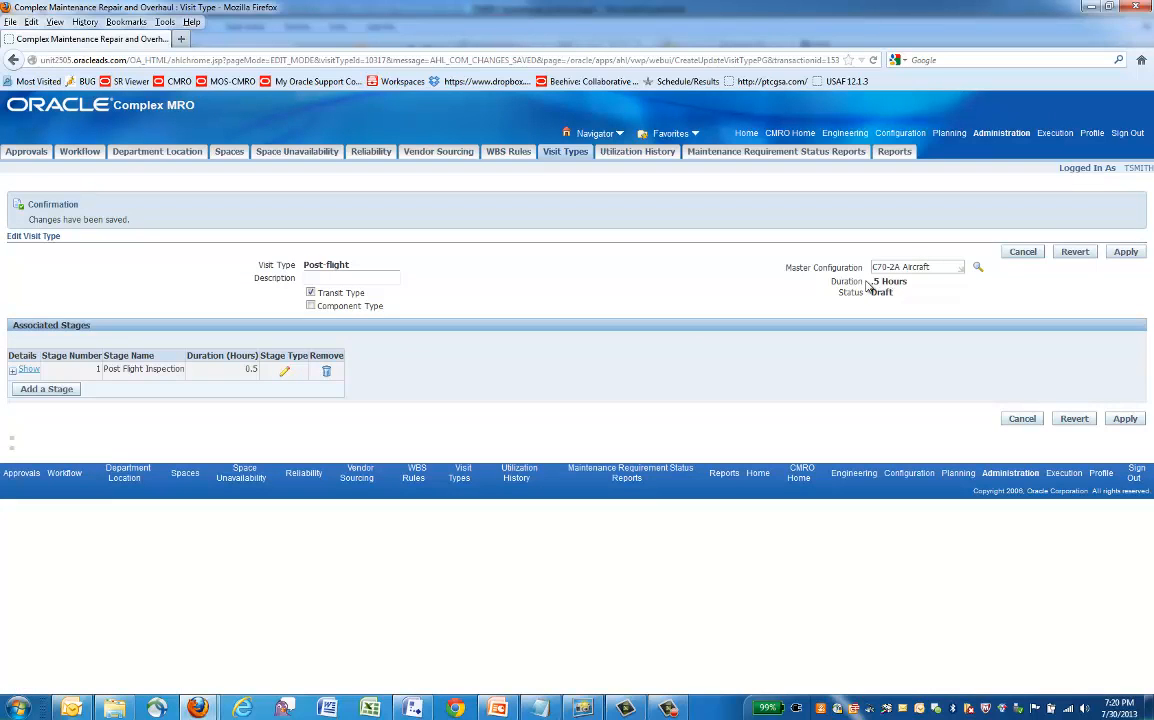
{"action": "left_click", "coordinate": [285, 374]}
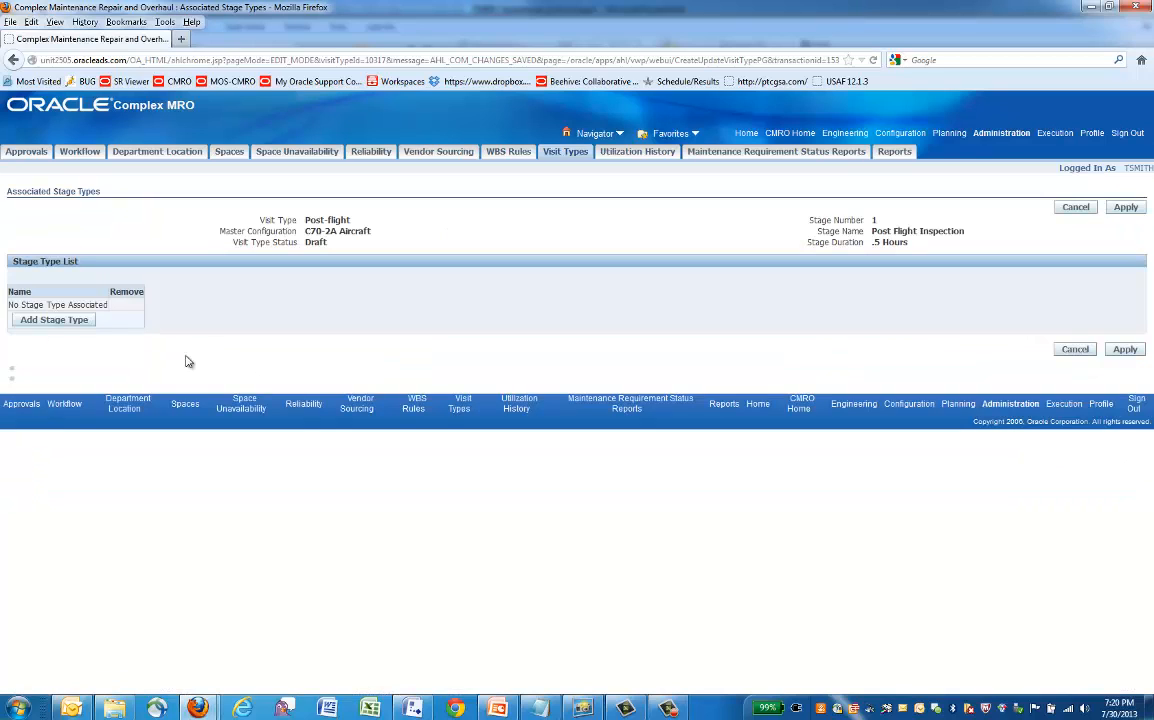
- Give the Post Flight Inspection stage the Inspection stage type, found by searching I%, and save
{"action": "left_click", "coordinate": [46, 326]}
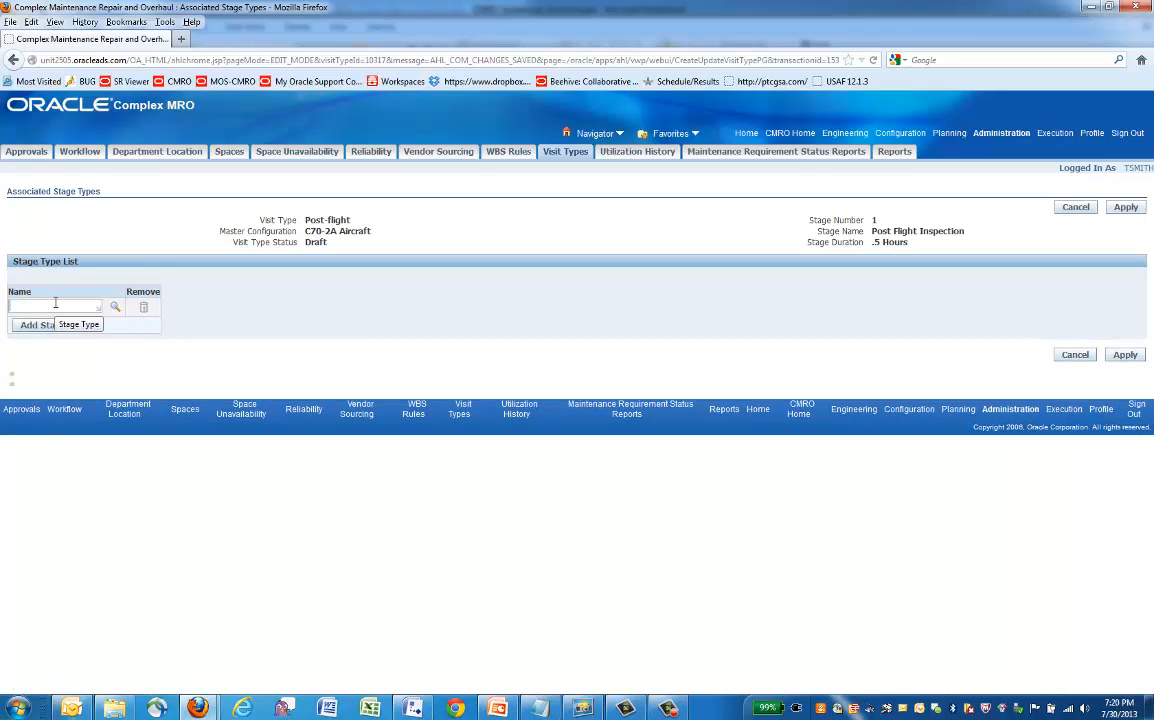
{"action": "left_click", "coordinate": [55, 304]}
{"action": "type", "text": "I%"}
{"action": "left_click", "coordinate": [114, 308]}
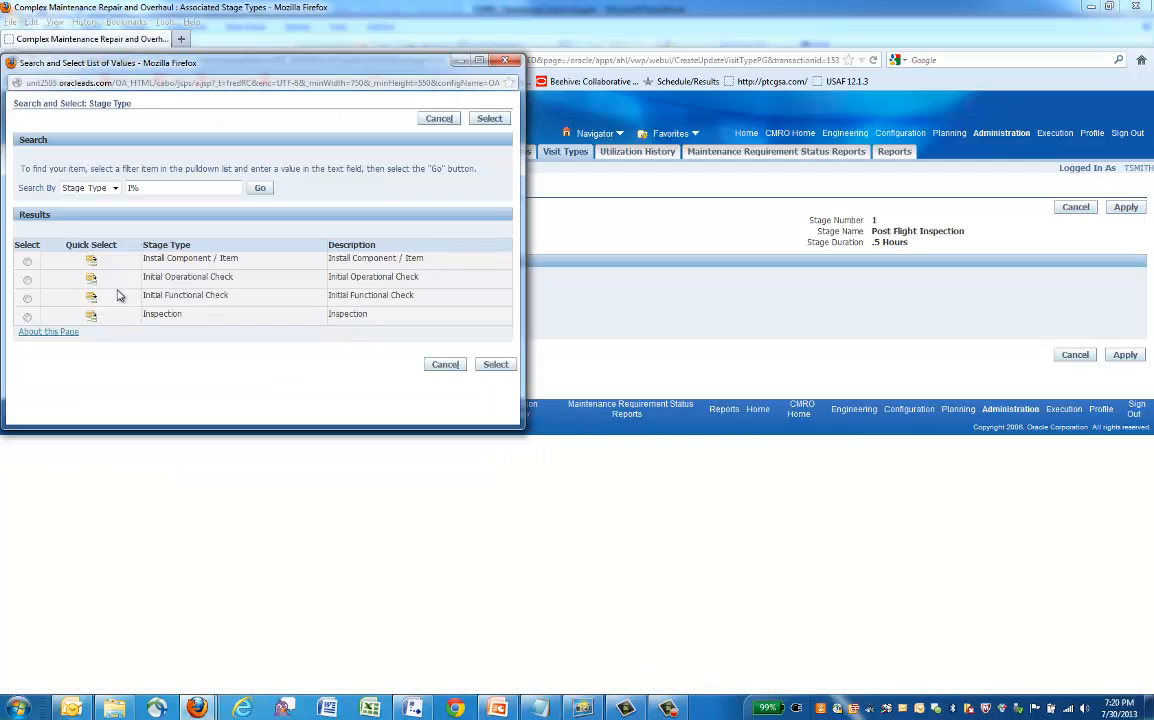
{"action": "left_click", "coordinate": [91, 314]}
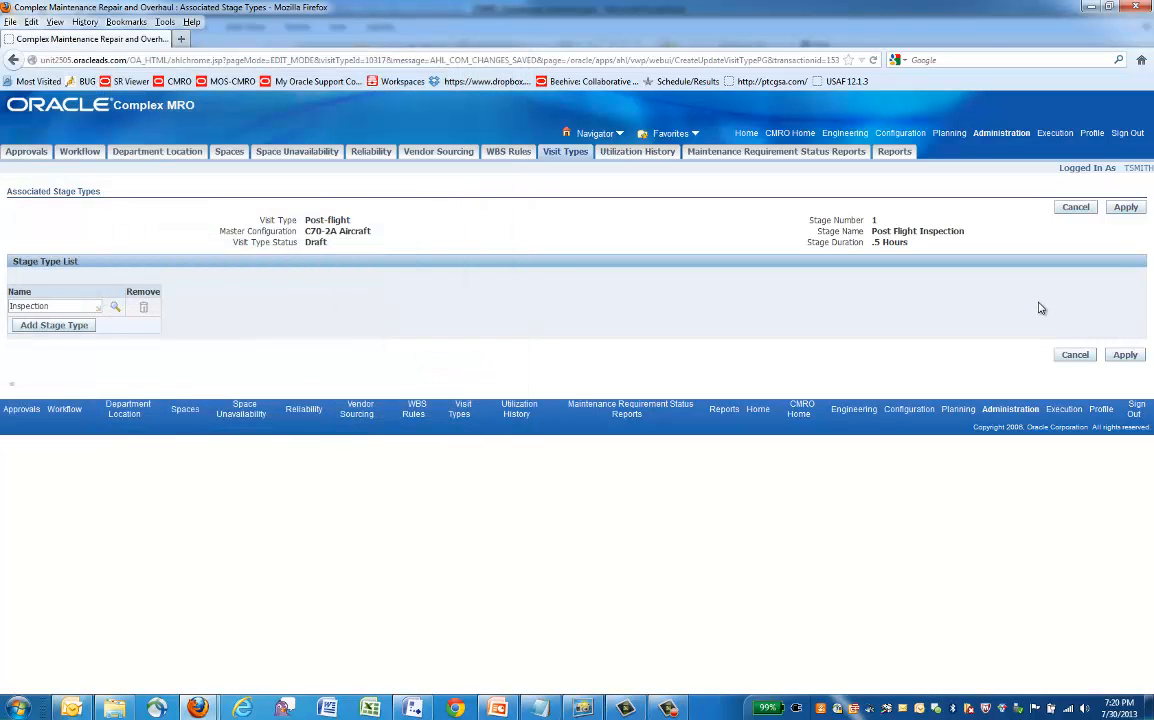
{"action": "left_click", "coordinate": [1124, 356]}
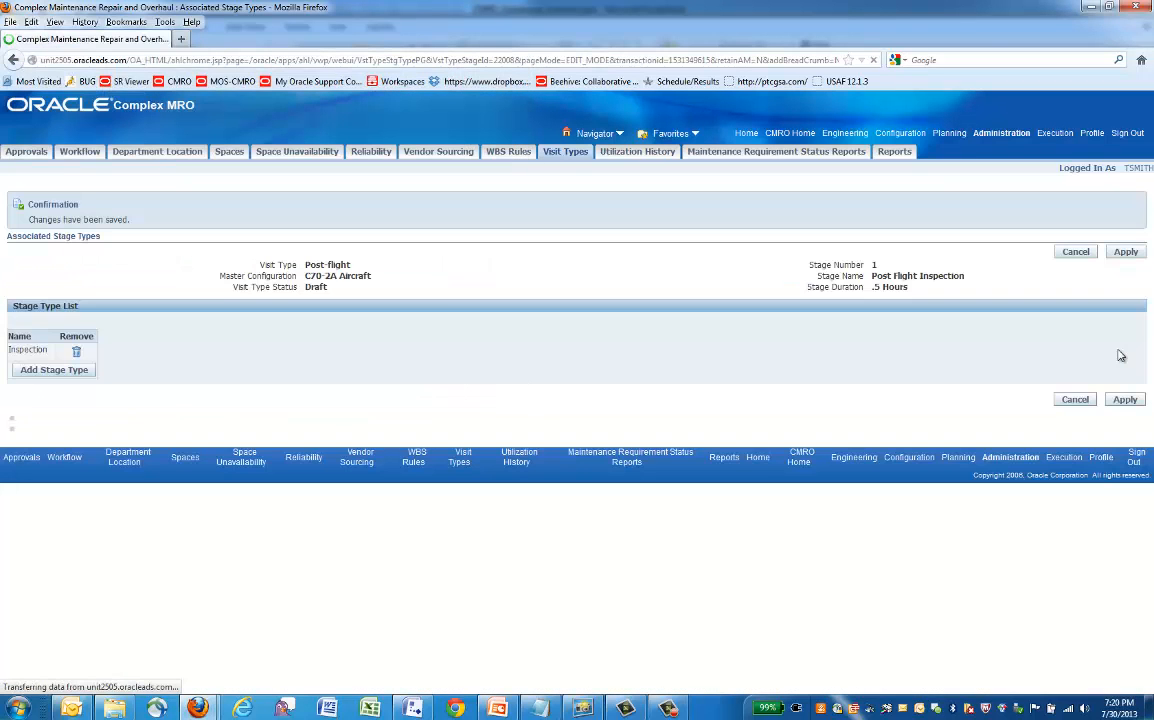
{"action": "left_click", "coordinate": [1125, 252]}
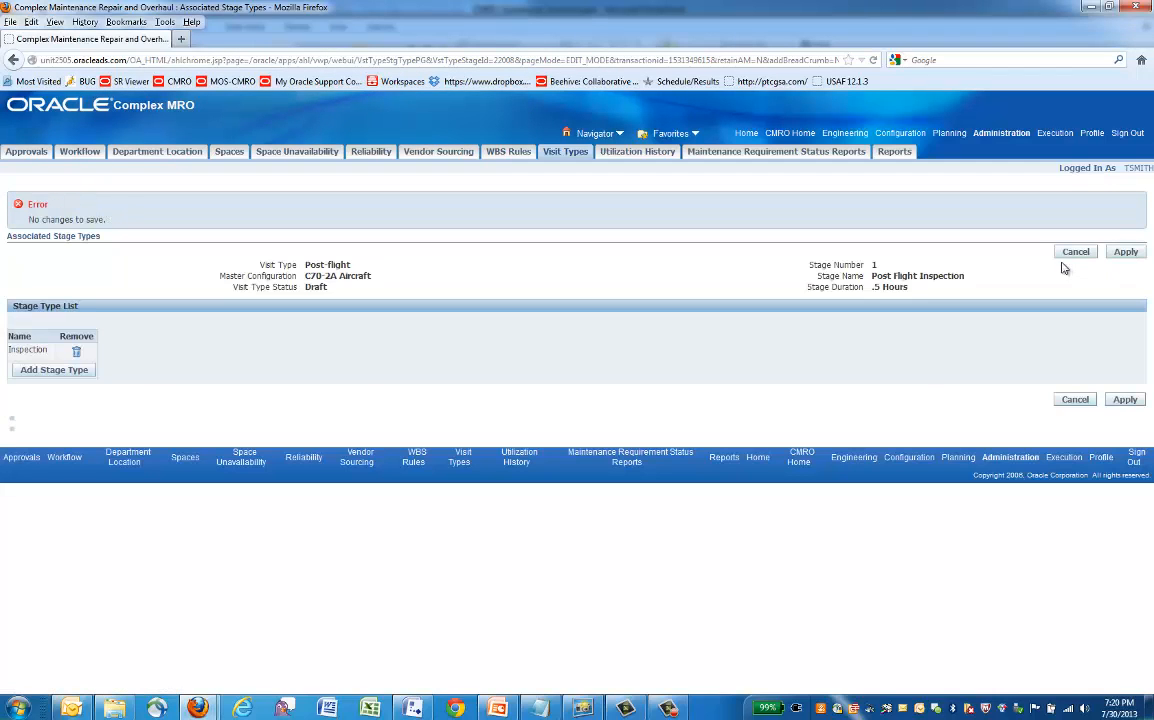
{"action": "left_click", "coordinate": [1072, 254]}
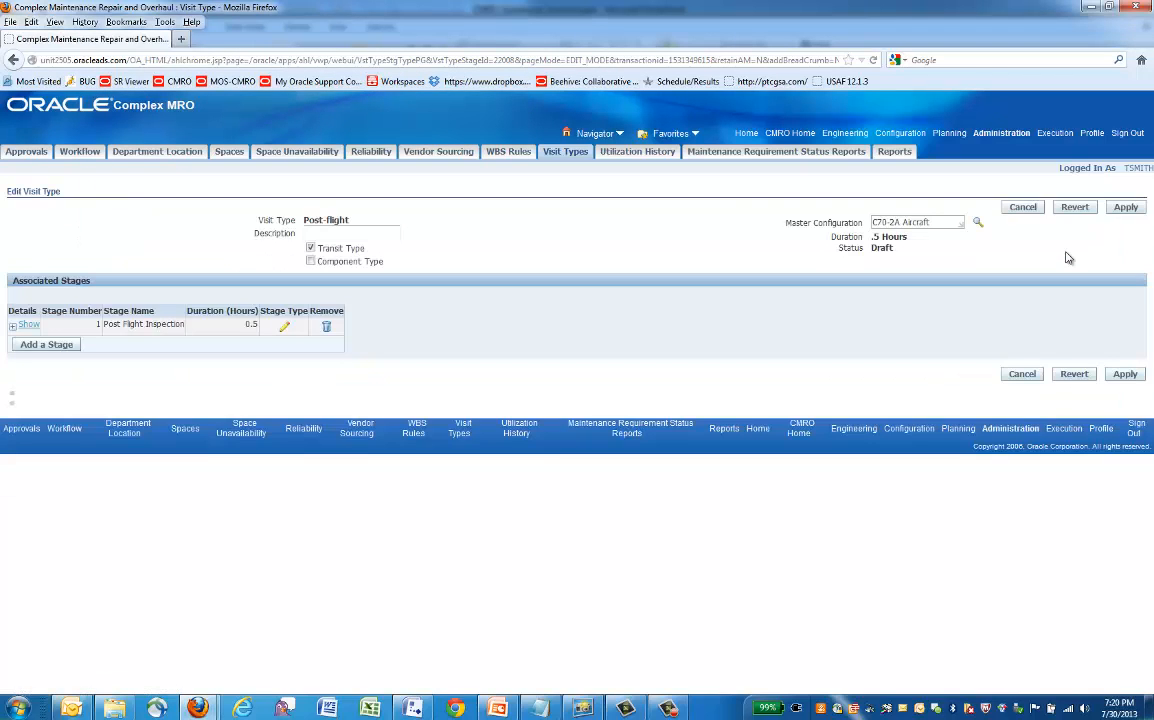
- Back in the visit type list, mark the C70-2A Aircraft Post-flight visit type Complete
{"action": "left_click", "coordinate": [1023, 208]}
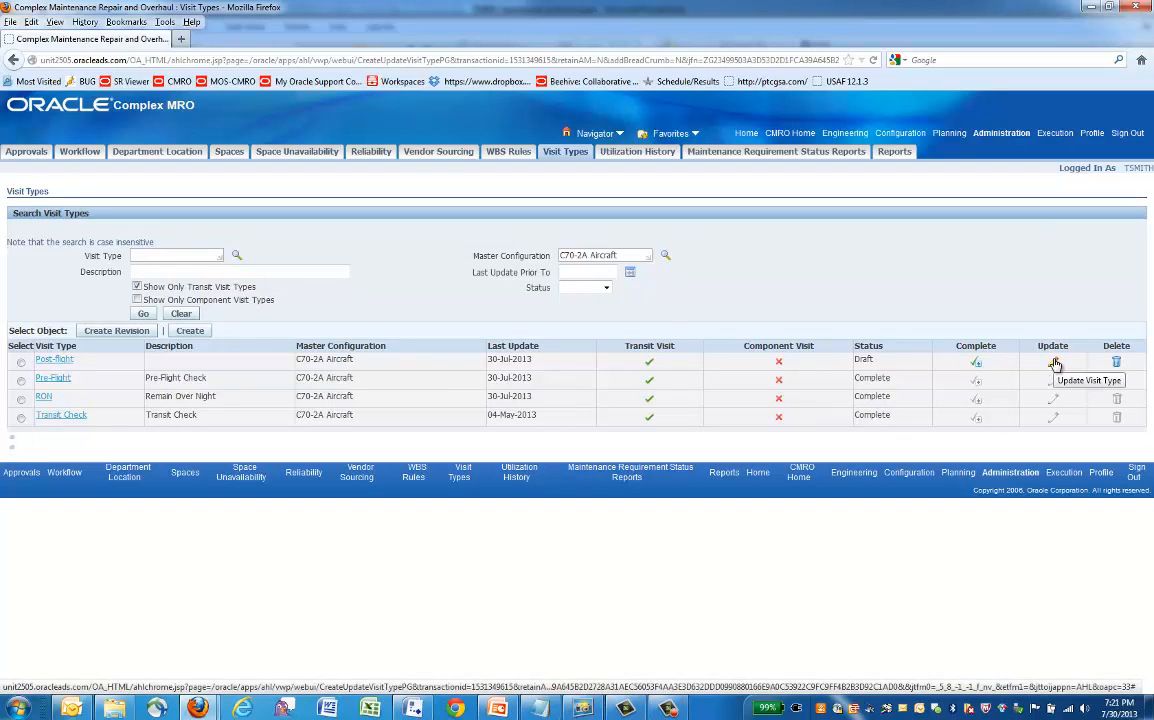
{"action": "left_click", "coordinate": [978, 365]}
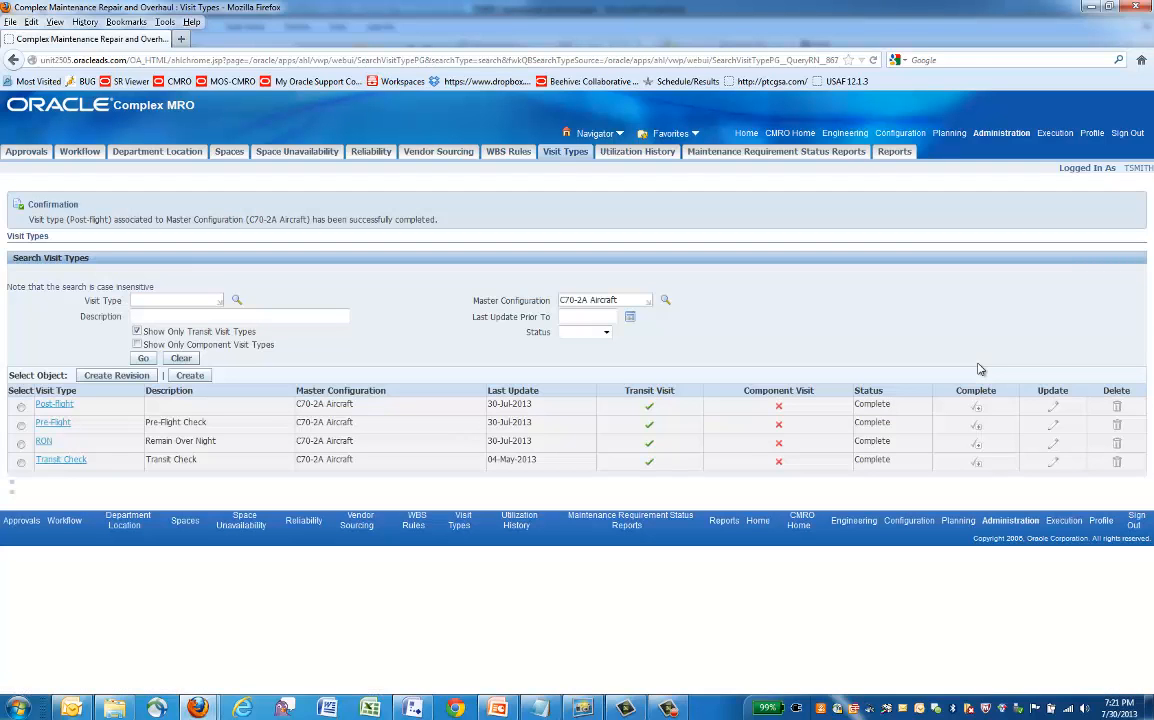
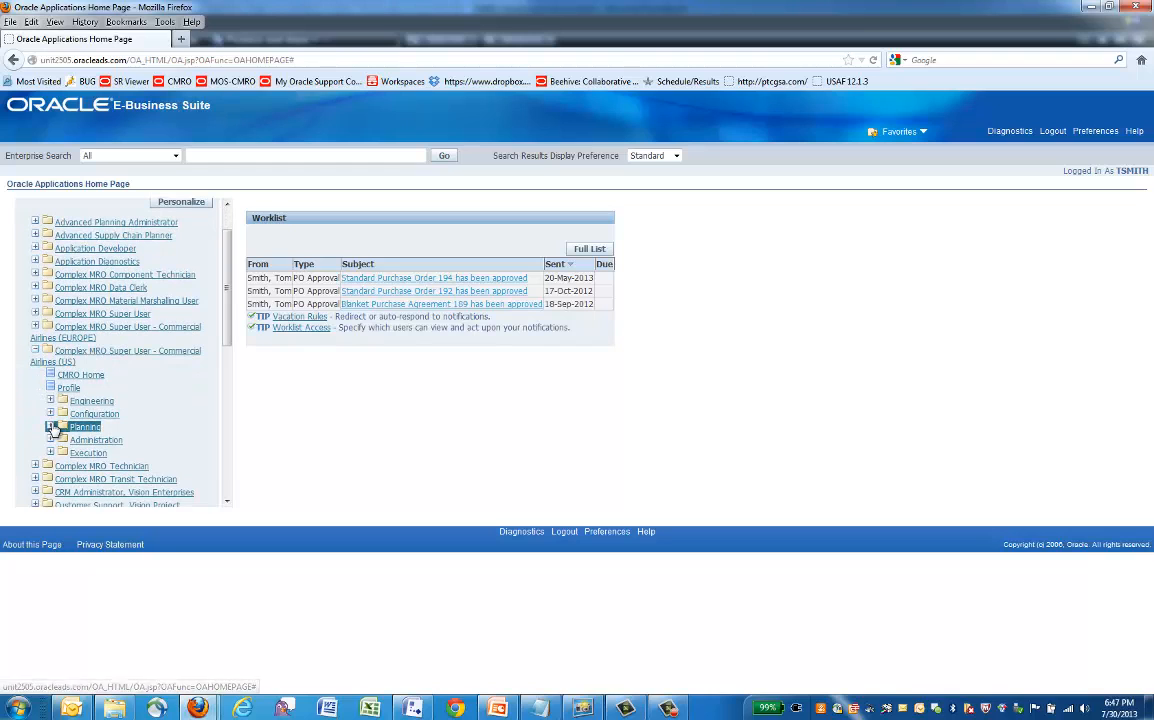
- Open Operational Visit Autocreate under Planning > Auto Visit Planning in the navigator
{"action": "scroll", "coordinate": [54, 429], "scroll_direction": "down", "scroll_amount": 3}
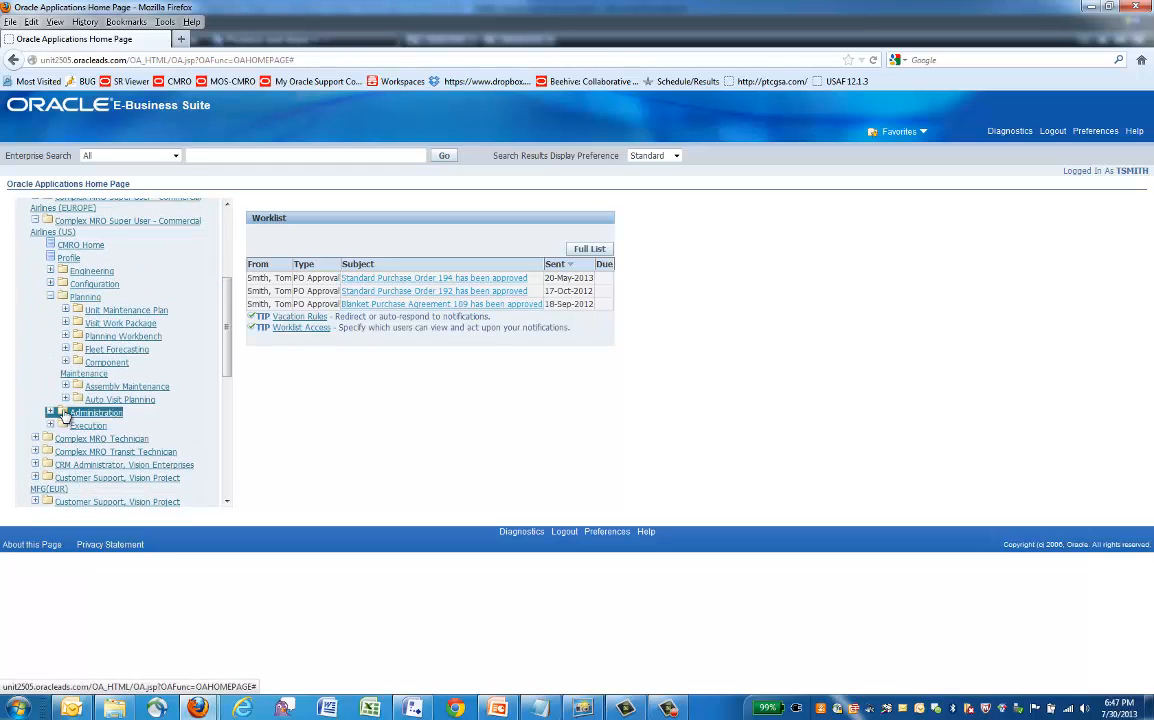
{"action": "left_click", "coordinate": [88, 401]}
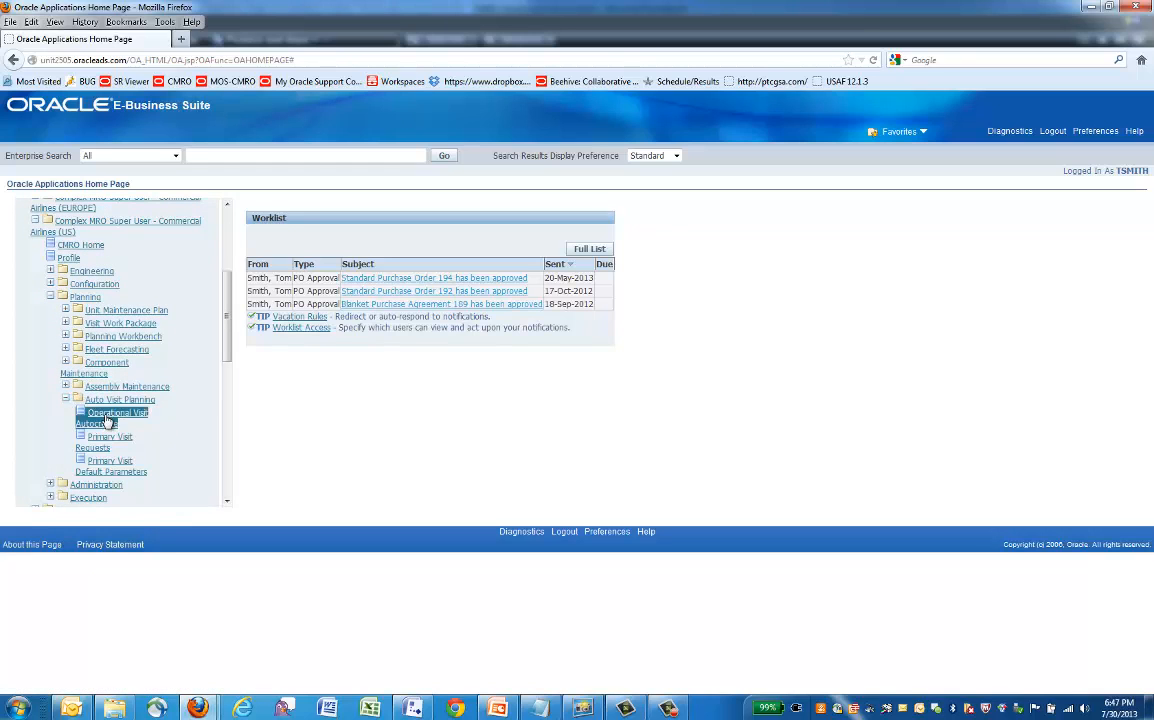
{"action": "left_click", "coordinate": [110, 421]}
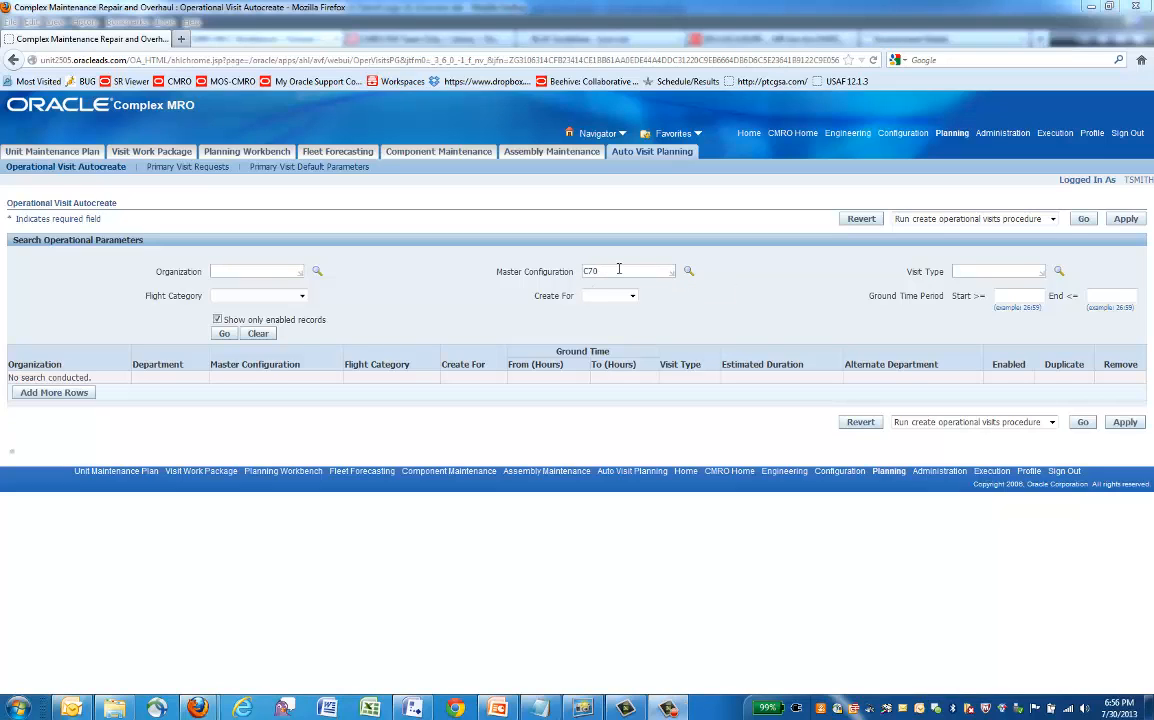
- Search the autocreate rules for master configuration C70-2A Aircraft
{"action": "type", "text": "-2A Aircraft"}
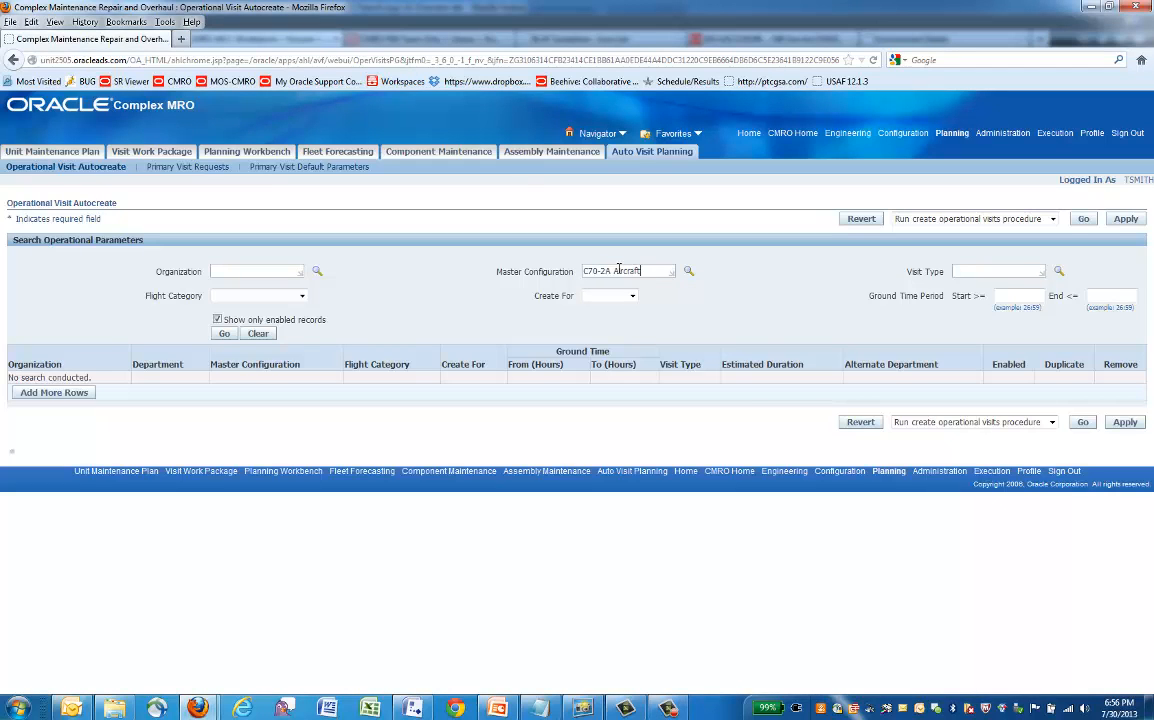
{"action": "left_click", "coordinate": [224, 335]}
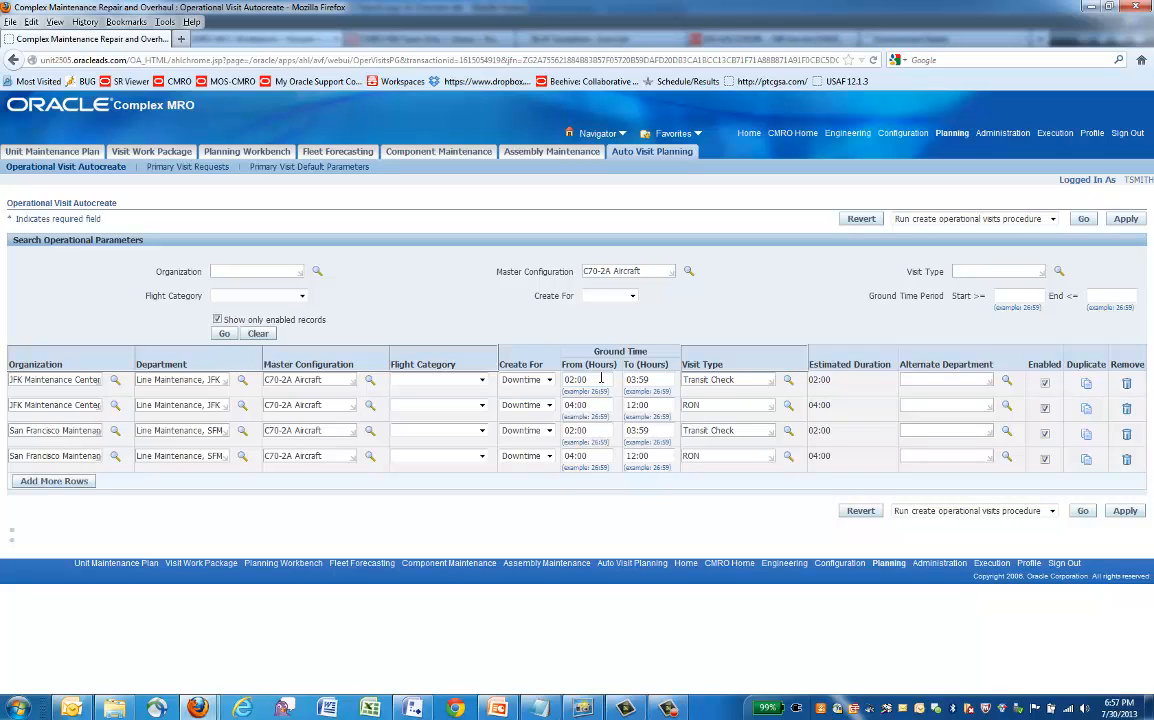
- Check the rules' ground times and Downtime Create For, then duplicate the San Francisco RON row
{"action": "left_click_drag", "start_coordinate": [600, 380], "coordinate": [536, 380]}
{"action": "left_click_drag", "start_coordinate": [649, 380], "coordinate": [625, 380]}
{"action": "left_click", "coordinate": [602, 380]}
{"action": "left_click", "coordinate": [549, 381]}
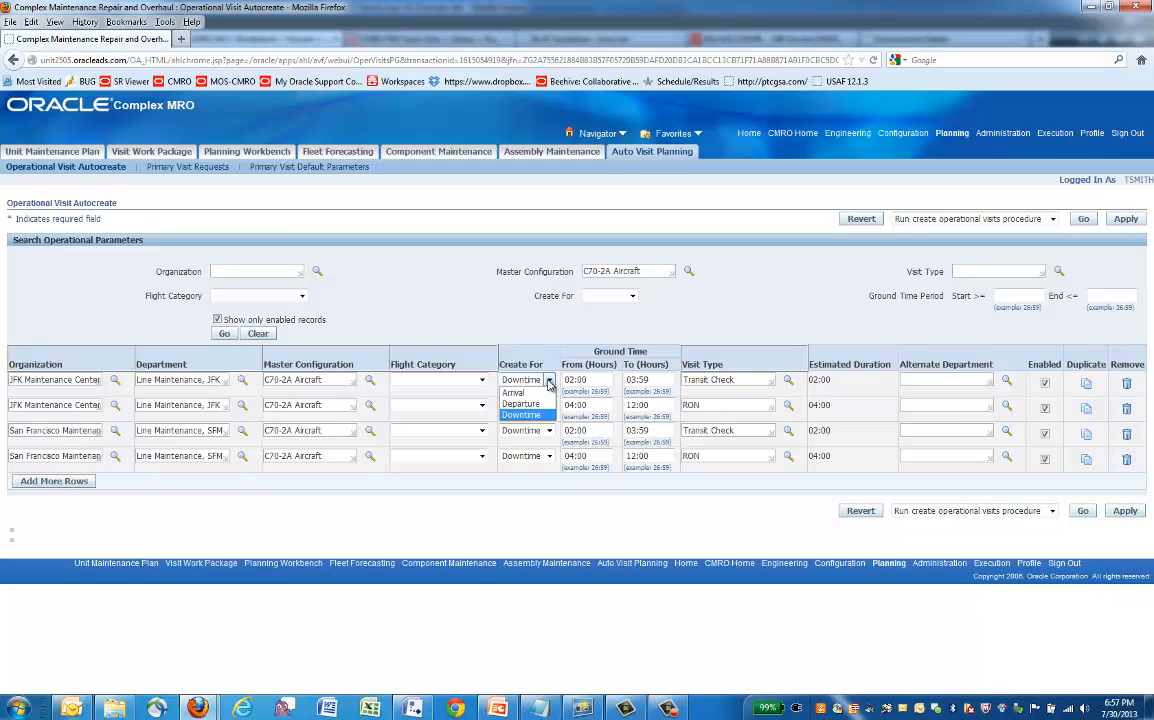
{"action": "left_click", "coordinate": [858, 380]}
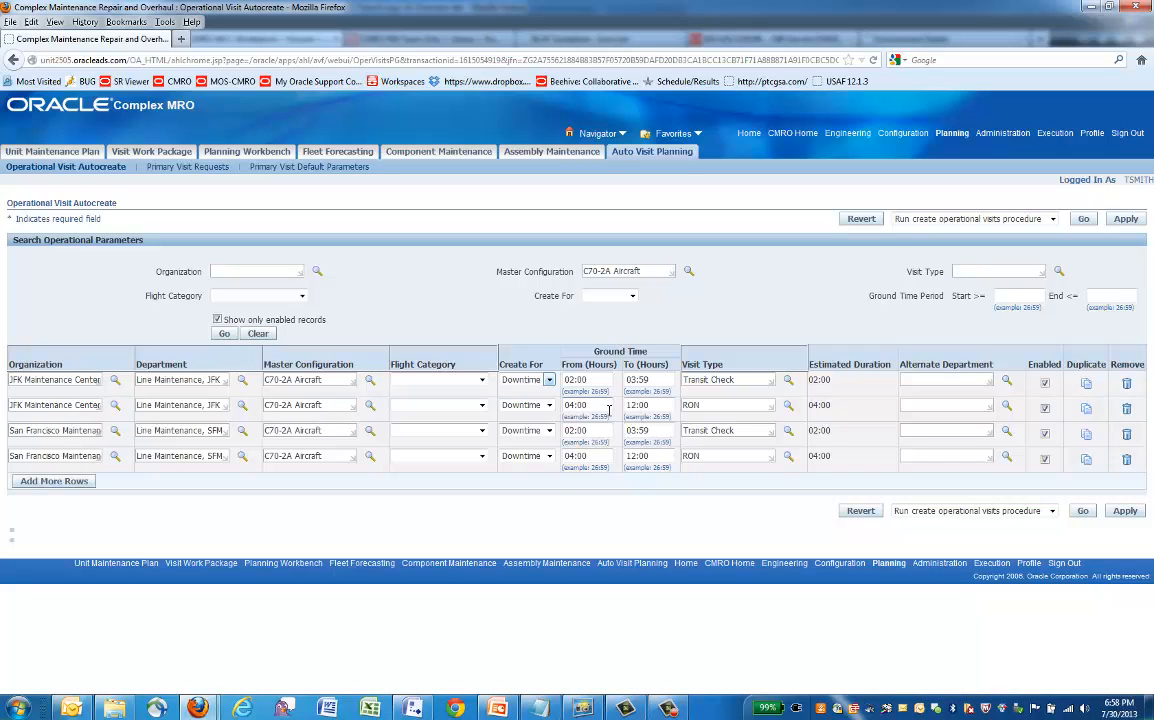
{"action": "left_click_drag", "start_coordinate": [595, 405], "coordinate": [544, 405]}
{"action": "left_click_drag", "start_coordinate": [654, 405], "coordinate": [598, 405]}
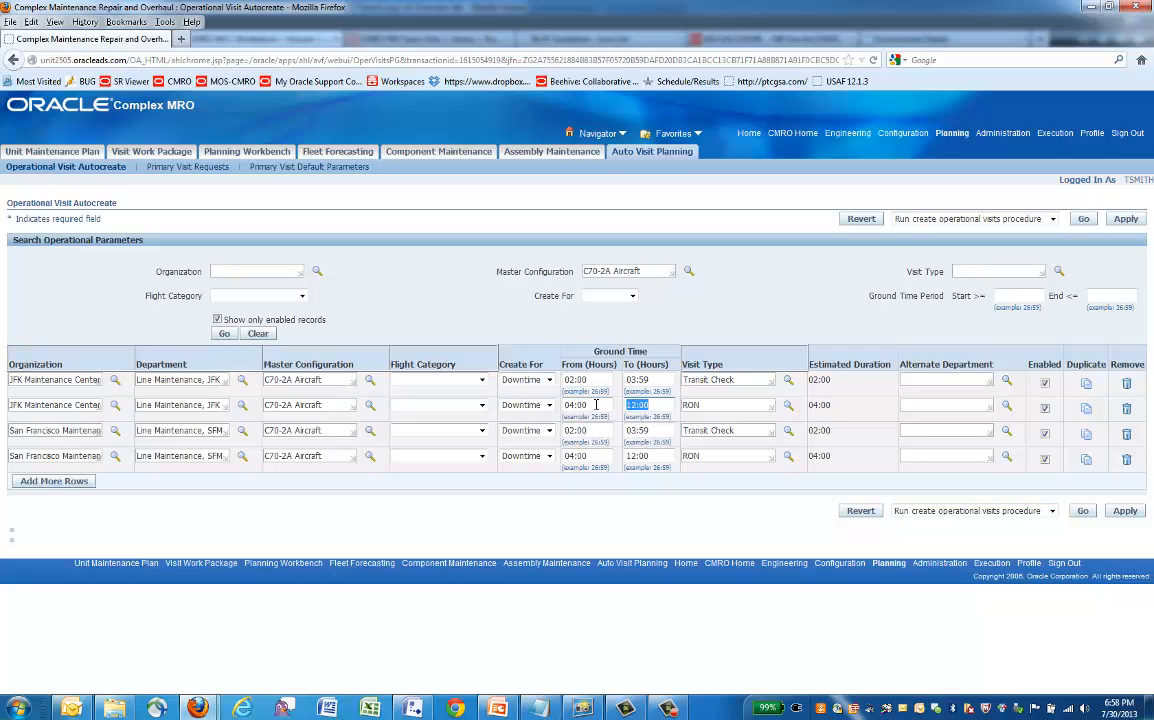
{"action": "left_click", "coordinate": [707, 405]}
{"action": "left_click", "coordinate": [1086, 461]}
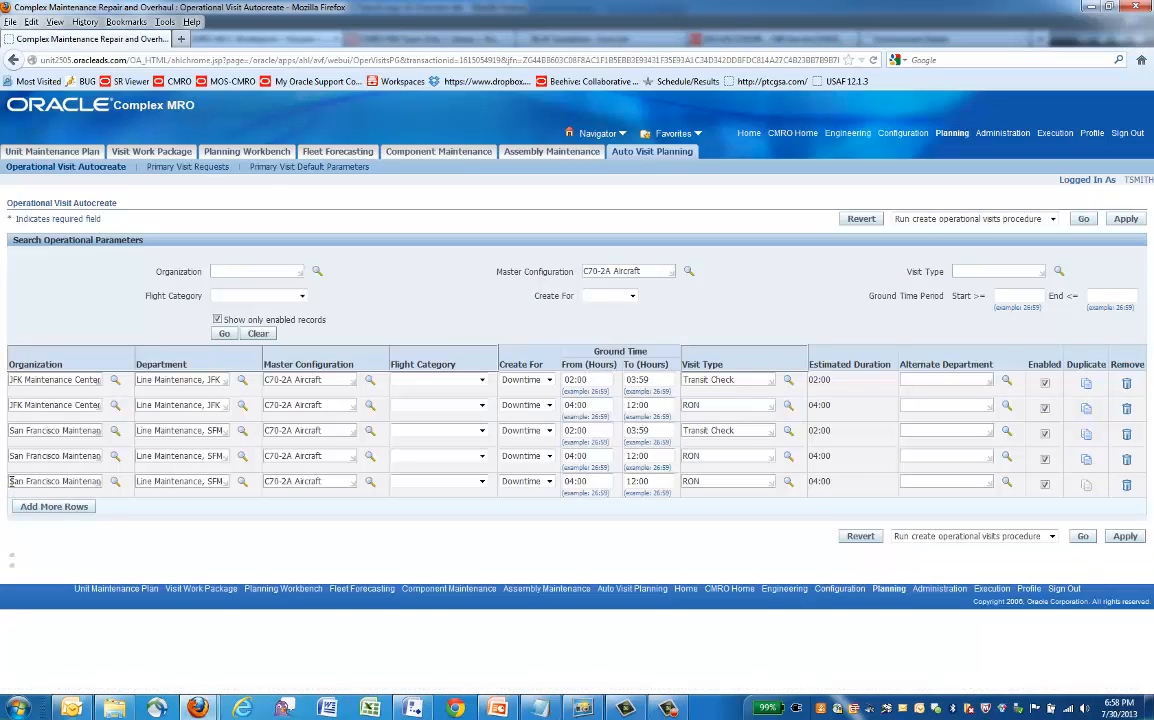
- Set the copied row to DFW Maintenance Center US with department Line Maintenance, DFW, and apply
{"action": "left_click_drag", "start_coordinate": [9, 481], "coordinate": [180, 484]}
{"action": "type", "text": "D%"}
{"action": "key", "text": "Tab"}
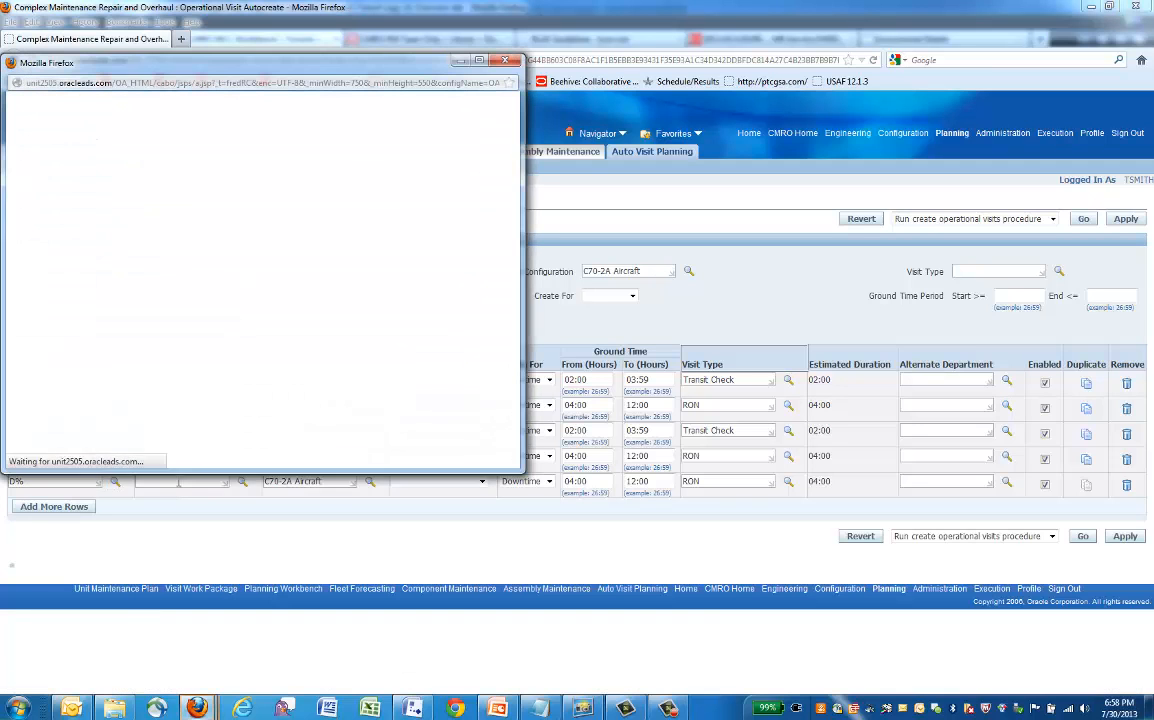
{"action": "left_click", "coordinate": [93, 277]}
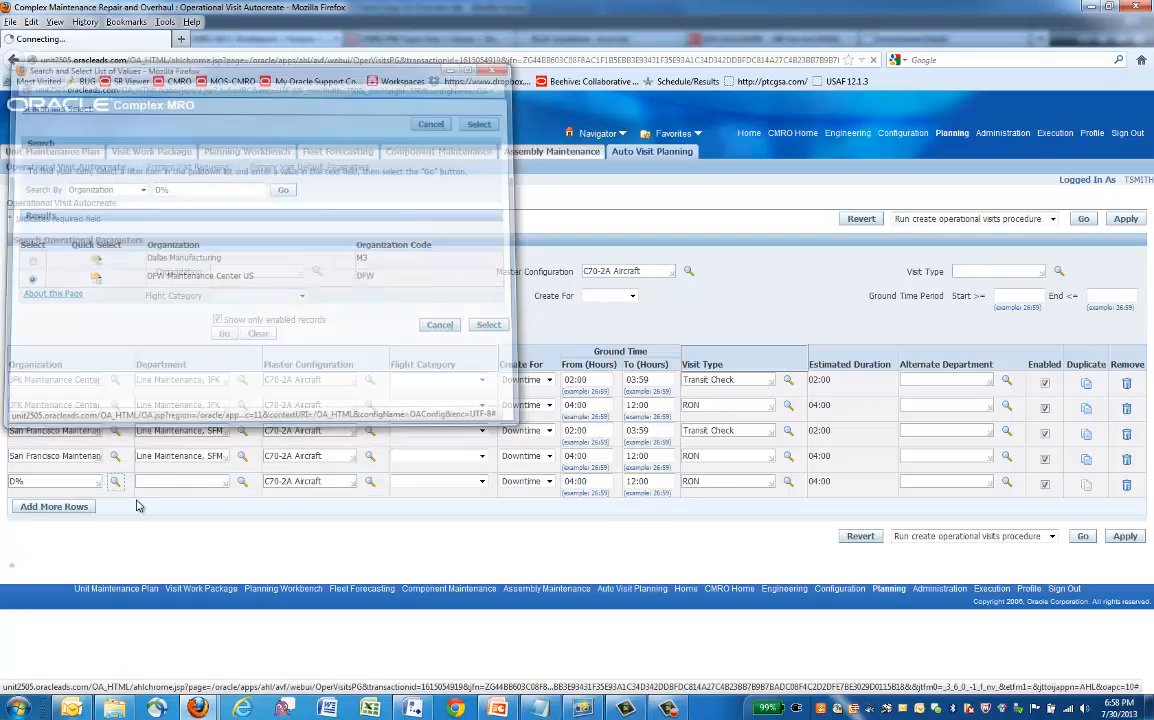
{"action": "left_click", "coordinate": [159, 481]}
{"action": "type", "text": "L%"}
{"action": "key", "text": "Tab"}
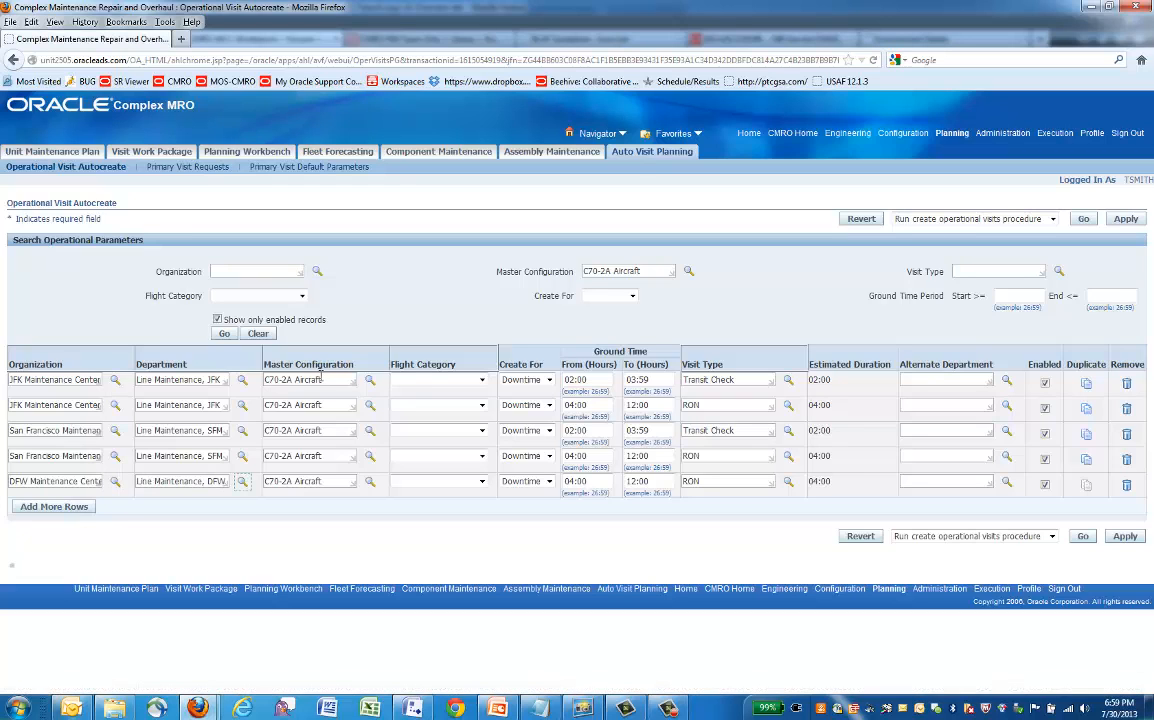
{"action": "left_click", "coordinate": [1124, 536]}
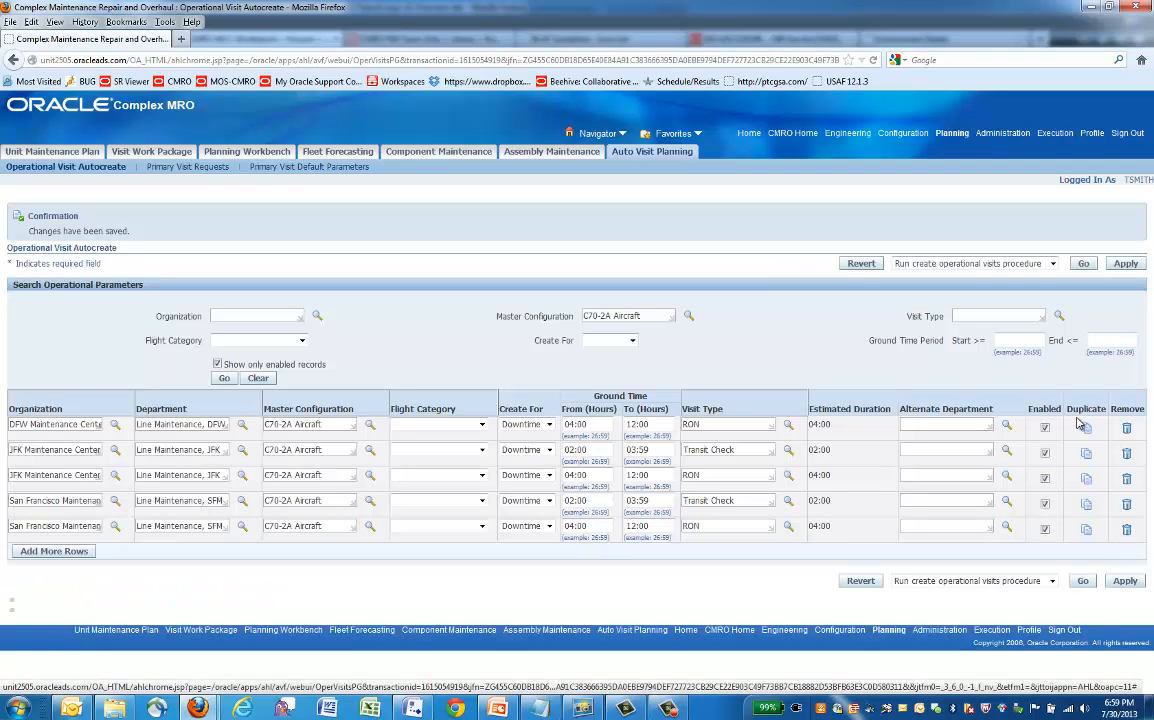
- Duplicate the DFW rule and give the copy a 02:00 to 03:59 ground time
{"action": "left_click", "coordinate": [1086, 430]}
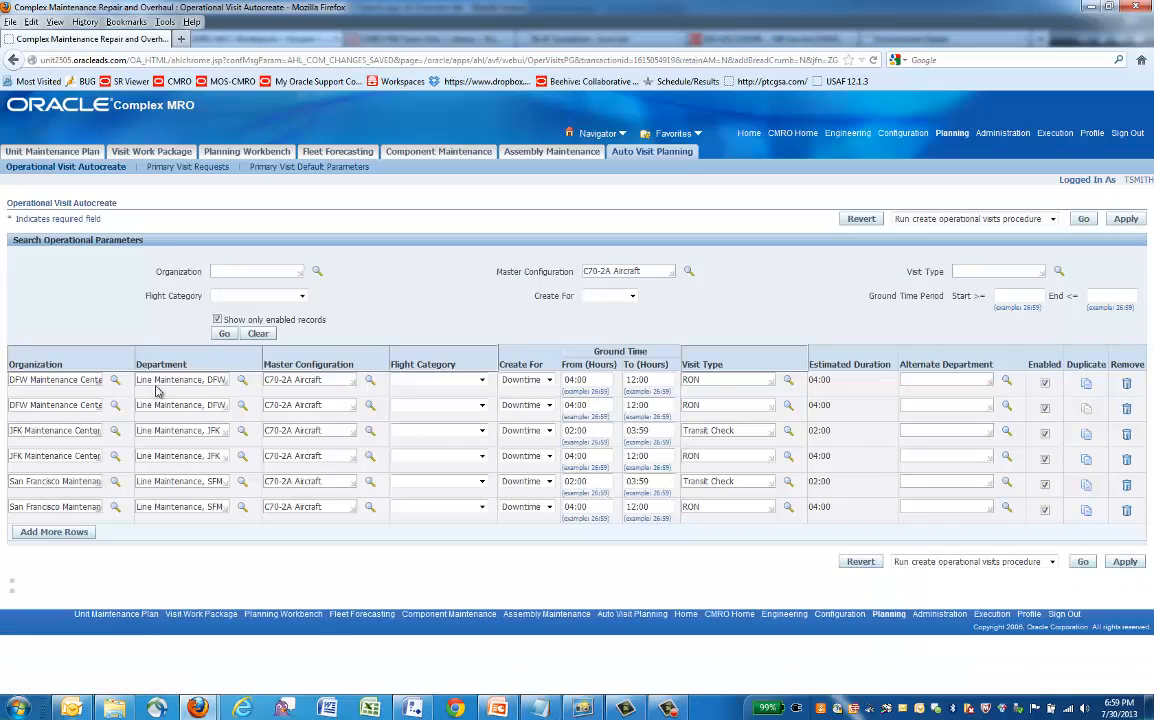
{"action": "left_click_drag", "start_coordinate": [601, 433], "coordinate": [520, 434]}
{"action": "key", "text": "ctrl+c"}
{"action": "left_click_drag", "start_coordinate": [595, 406], "coordinate": [546, 405]}
{"action": "key", "text": "ctrl+v"}
{"action": "left_click_drag", "start_coordinate": [658, 432], "coordinate": [567, 431]}
{"action": "key", "text": "ctrl+c"}
{"action": "left_click_drag", "start_coordinate": [657, 409], "coordinate": [565, 411]}
{"action": "key", "text": "ctrl+v"}
- Change the new row's visit type from RON to Transit Check, apply, and enable the first DFW rule
{"action": "left_click_drag", "start_coordinate": [752, 431], "coordinate": [633, 430]}
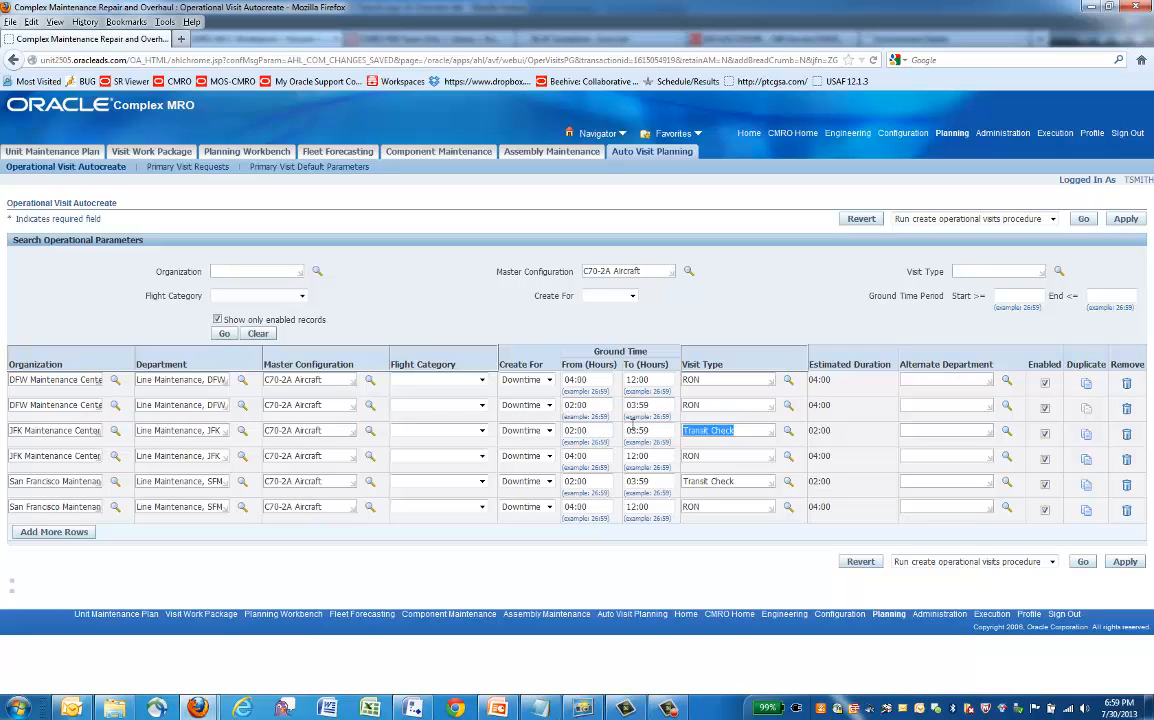
{"action": "left_click_drag", "start_coordinate": [715, 404], "coordinate": [602, 401]}
{"action": "key", "text": "ctrl+v"}
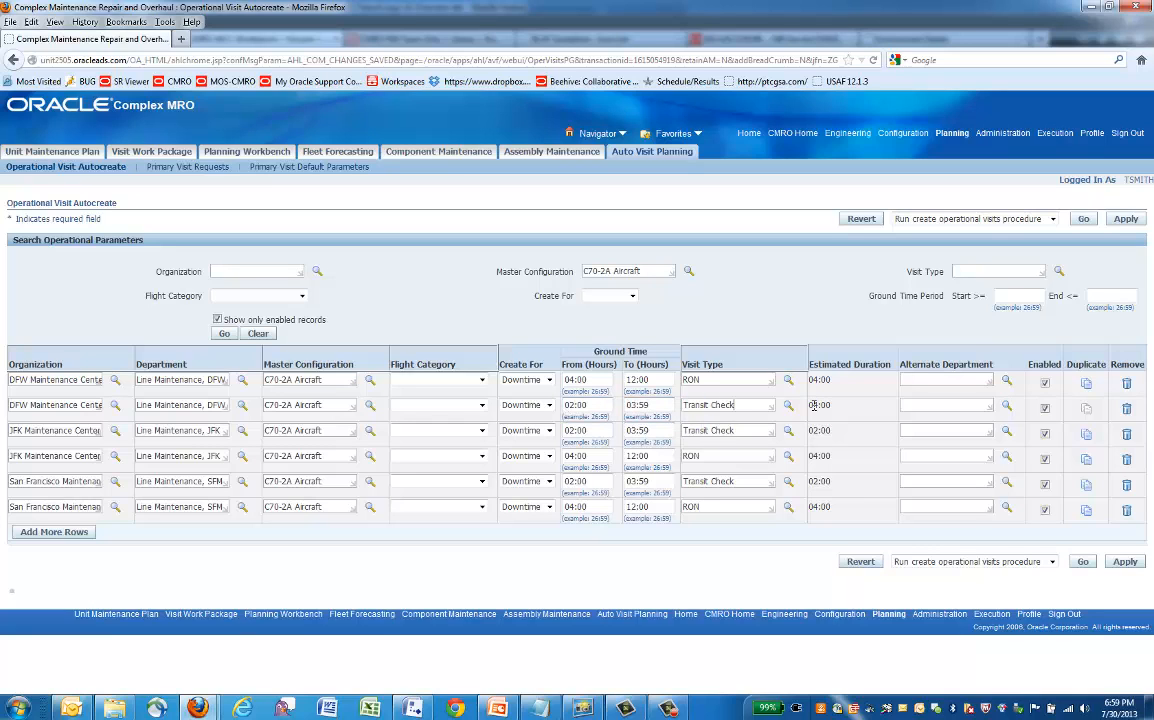
{"action": "left_click", "coordinate": [1123, 562]}
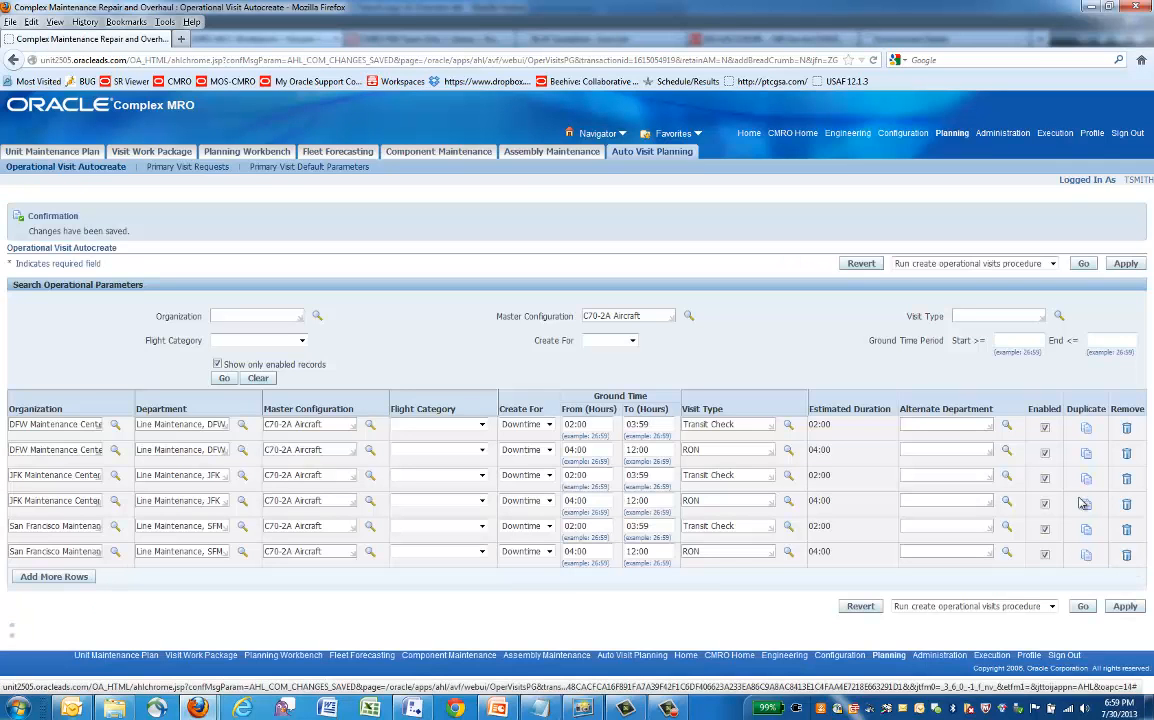
{"action": "left_click", "coordinate": [1045, 429]}
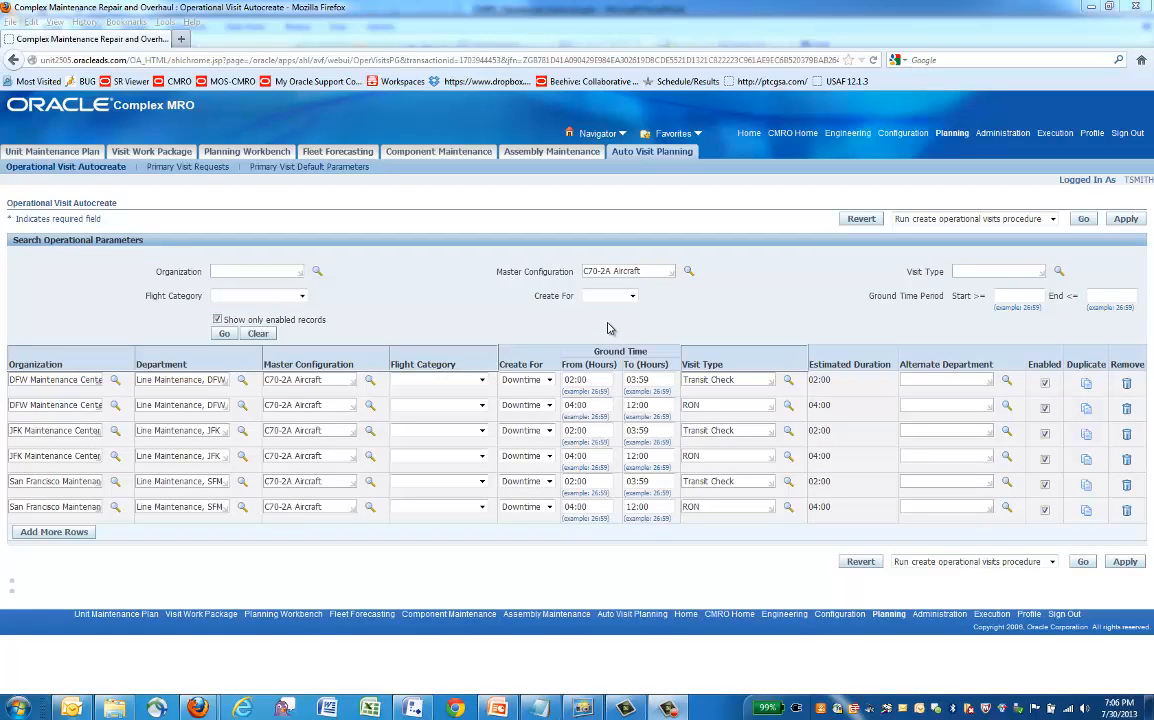
- Duplicate the DFW Transit Check row, set Create For to Departure, and pick Pre-Flight visit type via Pre%
{"action": "left_click", "coordinate": [1086, 385]}
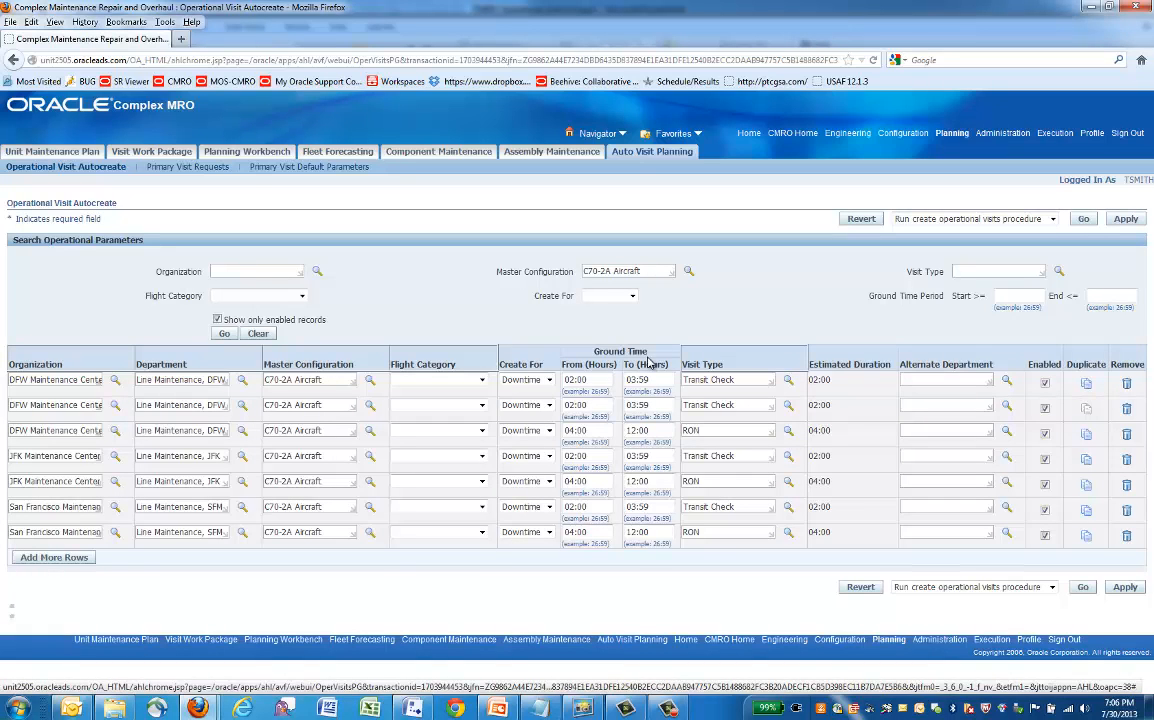
{"action": "left_click", "coordinate": [545, 381]}
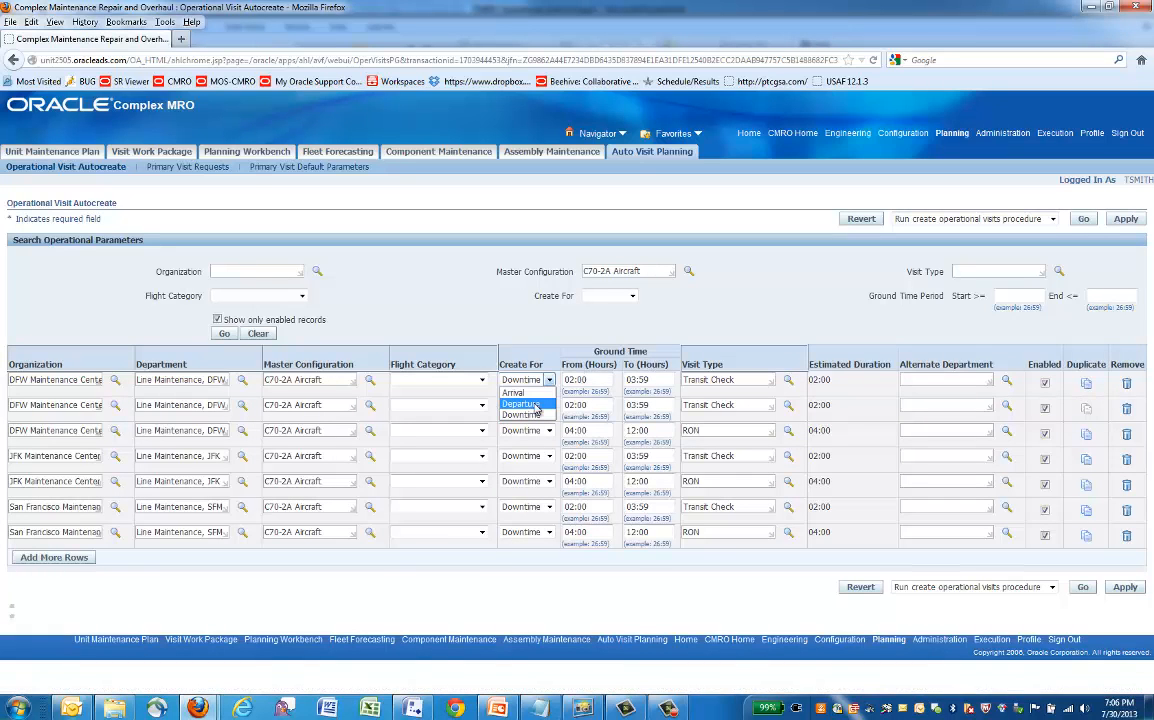
{"action": "left_click", "coordinate": [536, 406]}
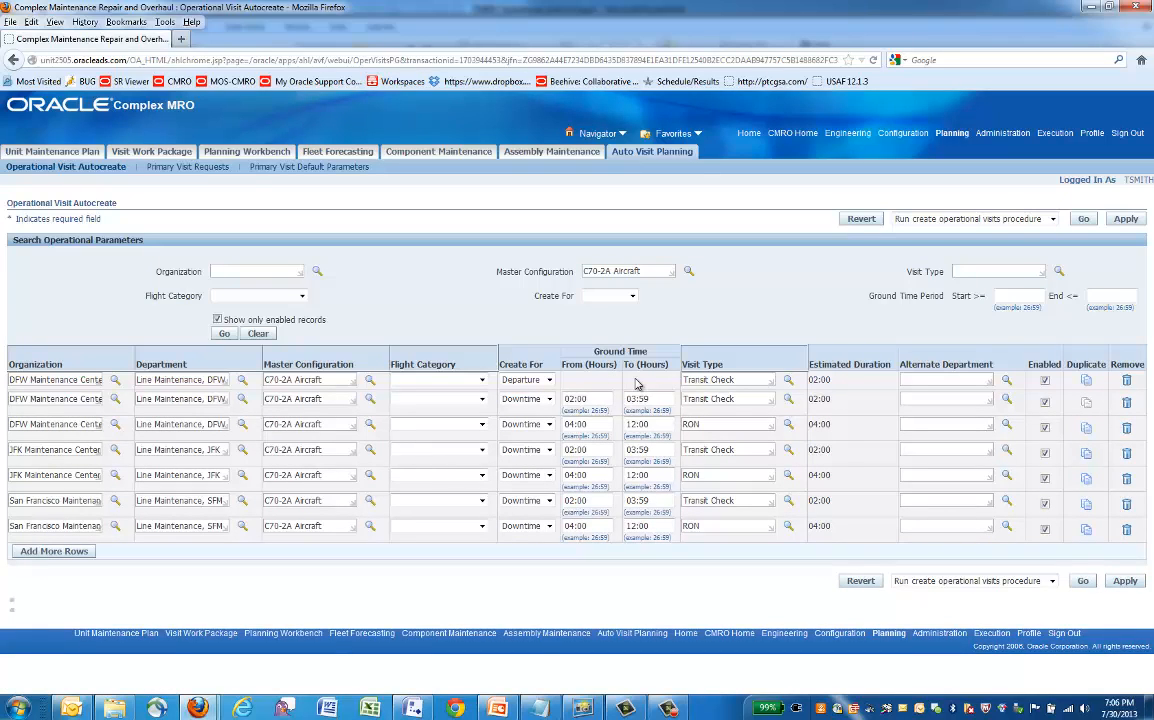
{"action": "left_click_drag", "start_coordinate": [742, 381], "coordinate": [461, 370]}
{"action": "type", "text": "Pre%"}
{"action": "left_click", "coordinate": [788, 384]}
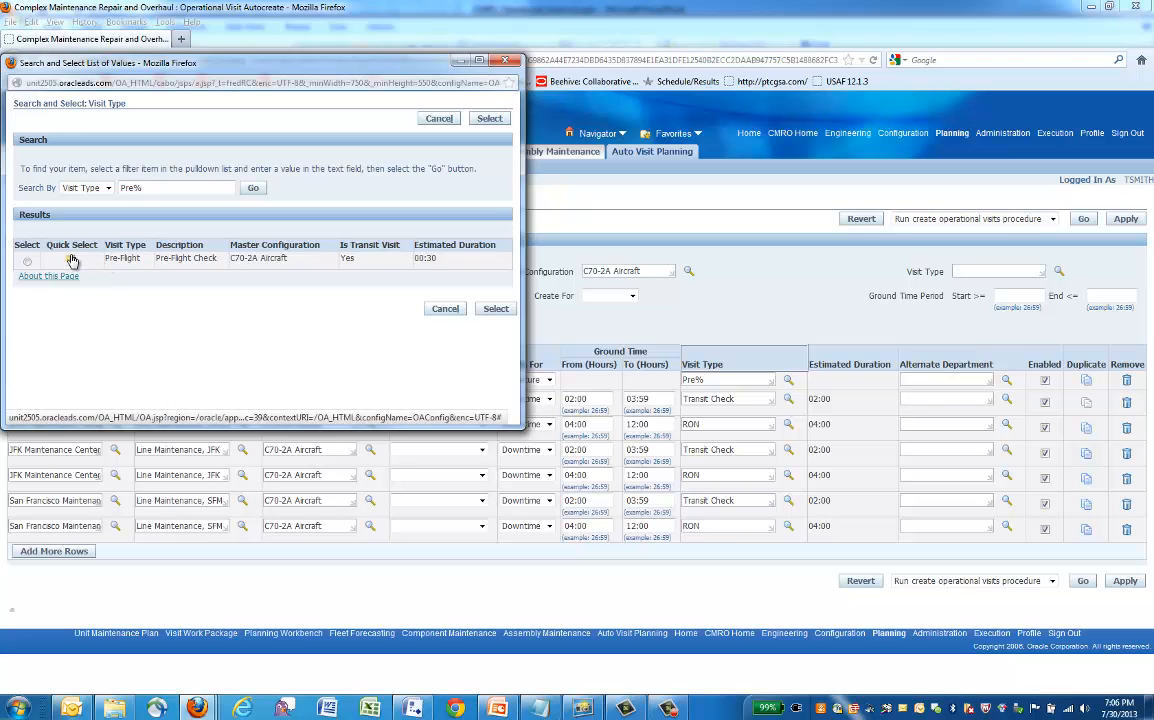
{"action": "left_click", "coordinate": [73, 260]}
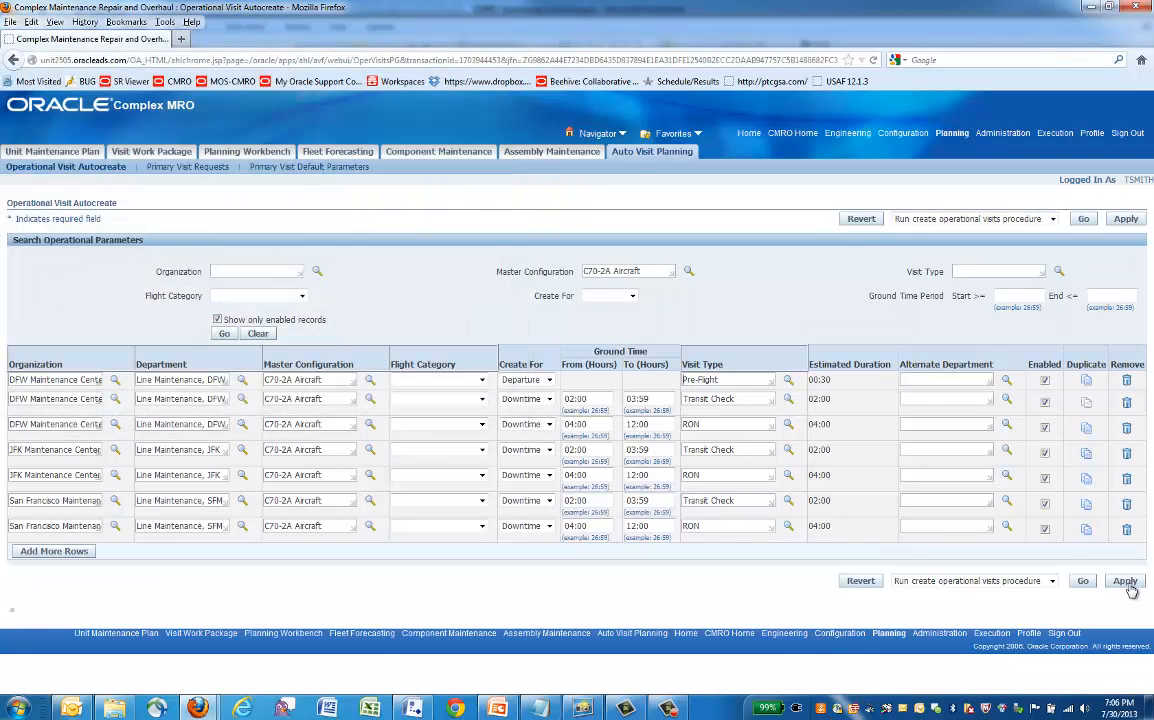